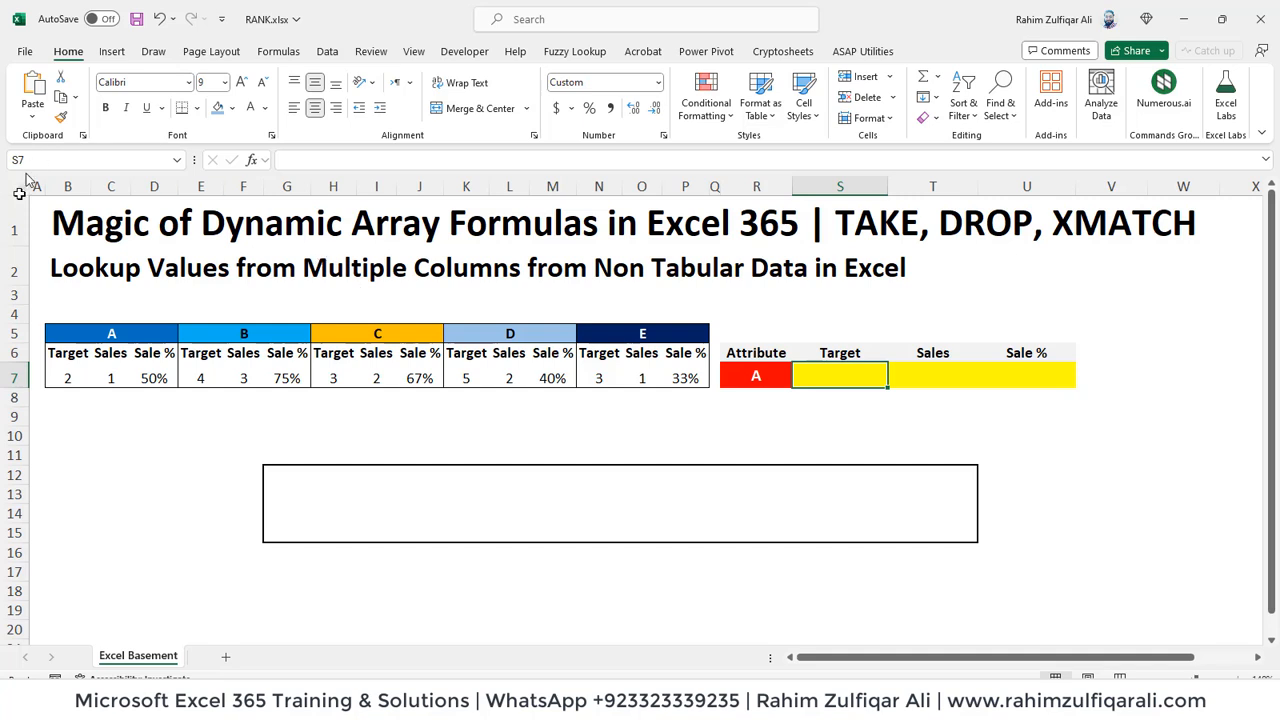
Step: Examine the group headers A to E with their Target, Sales and Sale % data, plus the Attribute lookup row
{"action": "left_click", "coordinate": [111, 337]}
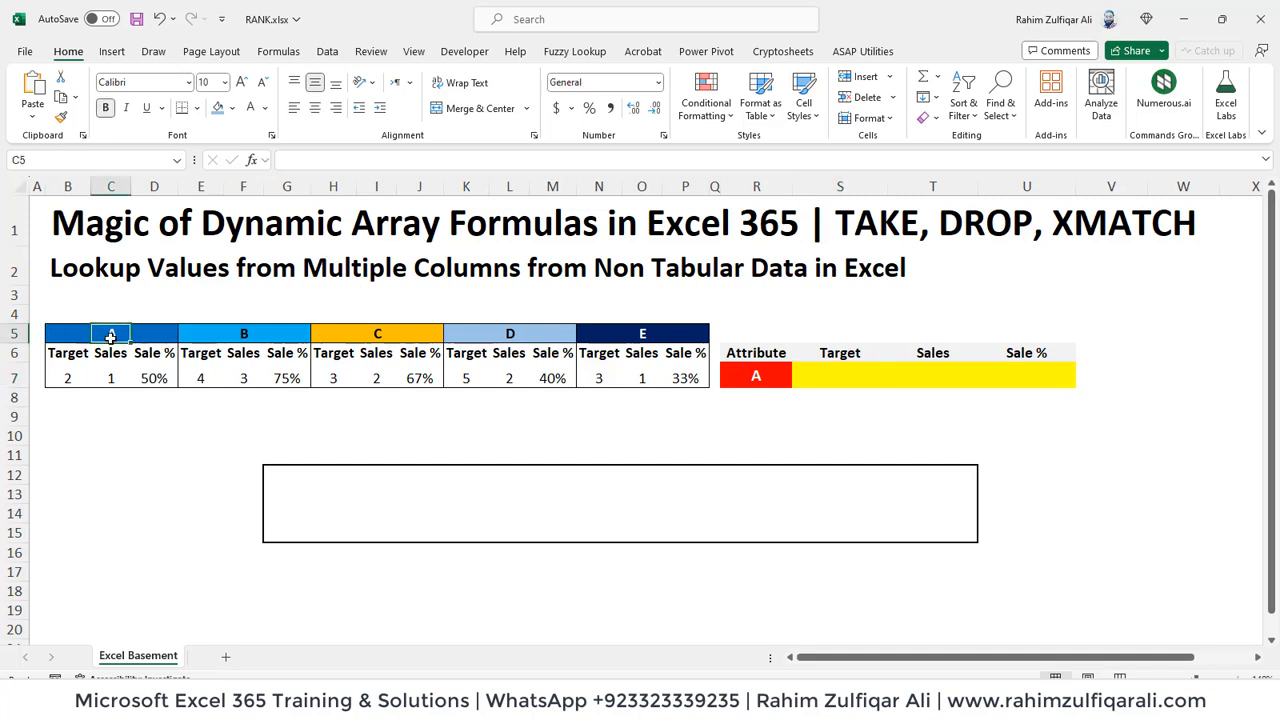
{"action": "left_click", "coordinate": [212, 337]}
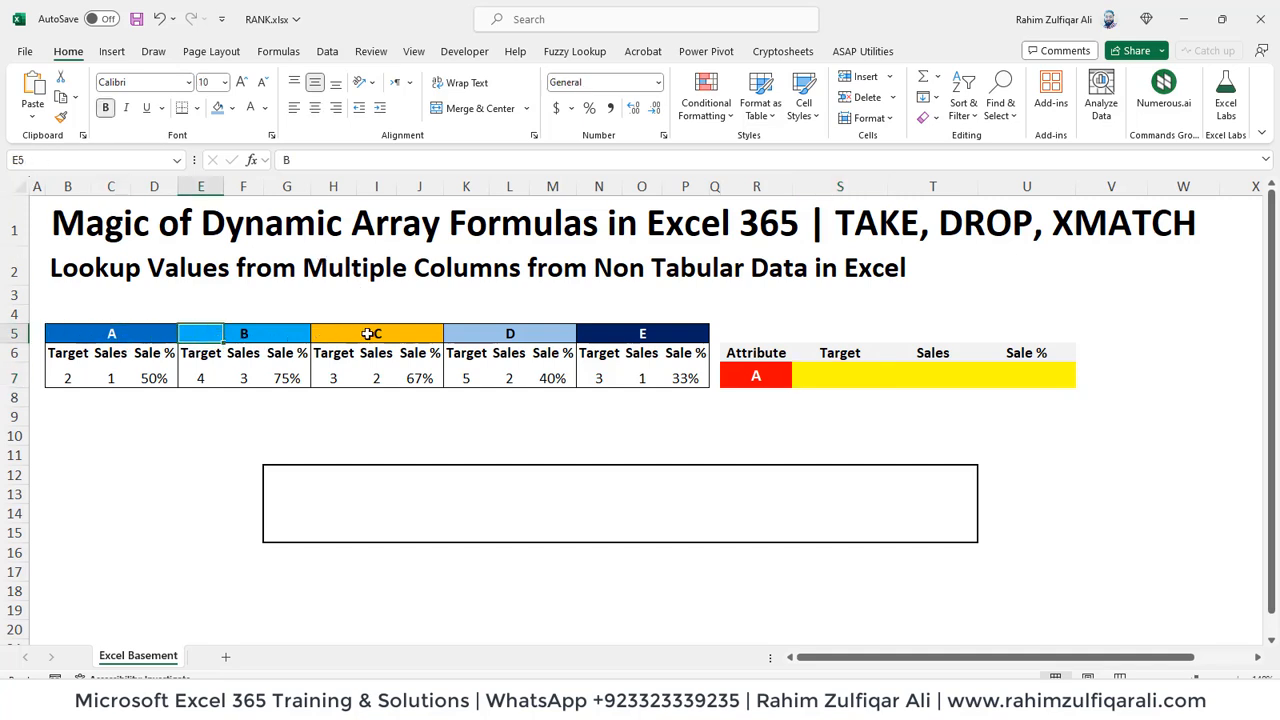
{"action": "left_click", "coordinate": [368, 334]}
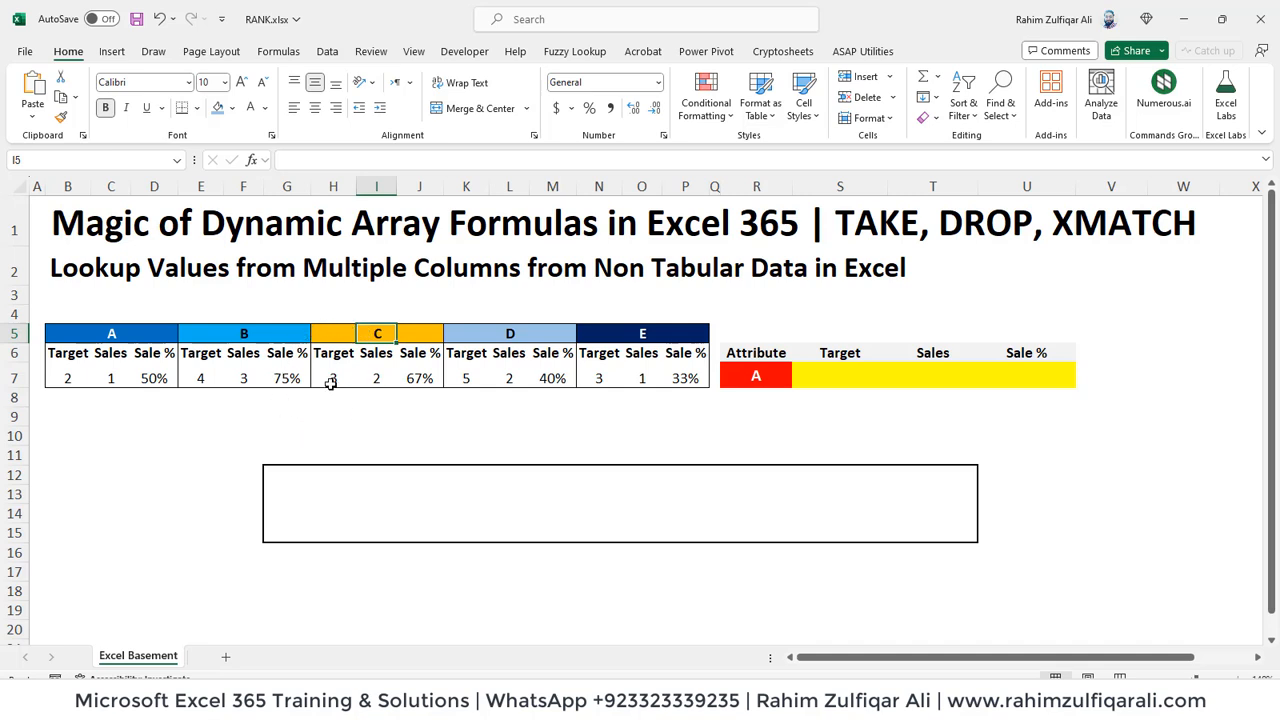
{"action": "left_click", "coordinate": [114, 370]}
{"action": "left_click", "coordinate": [145, 355]}
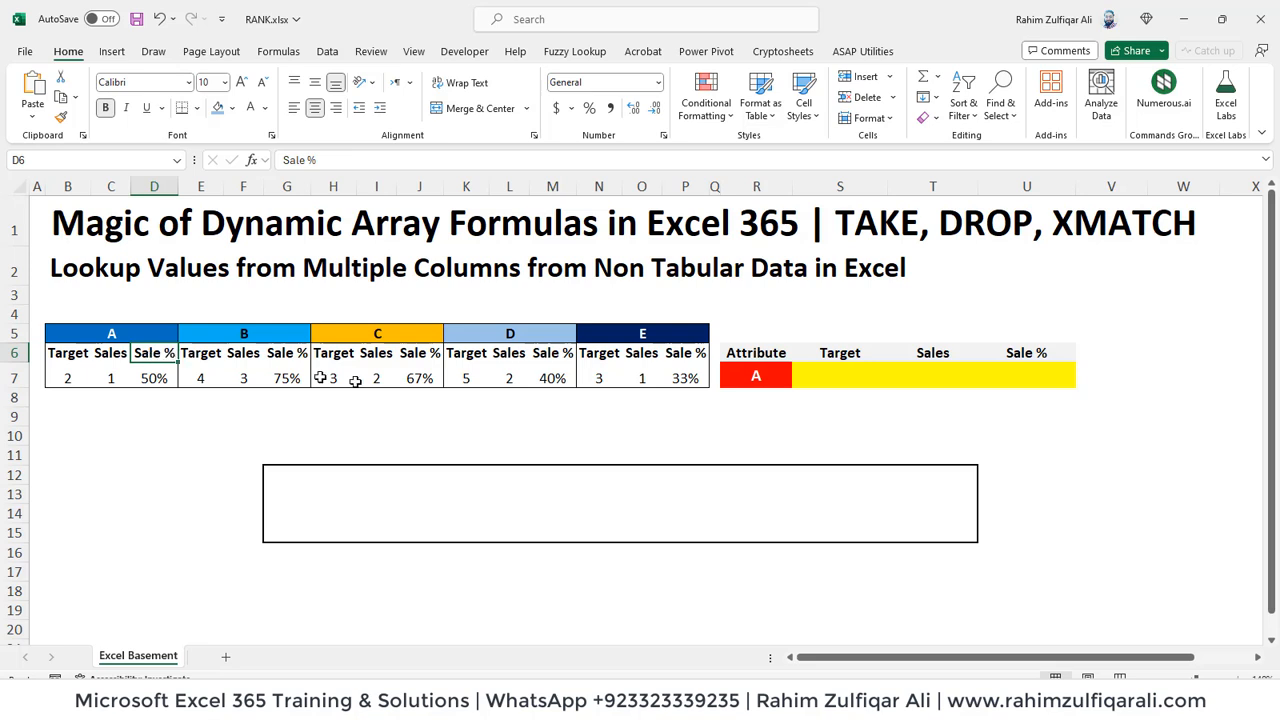
{"action": "left_click", "coordinate": [770, 381]}
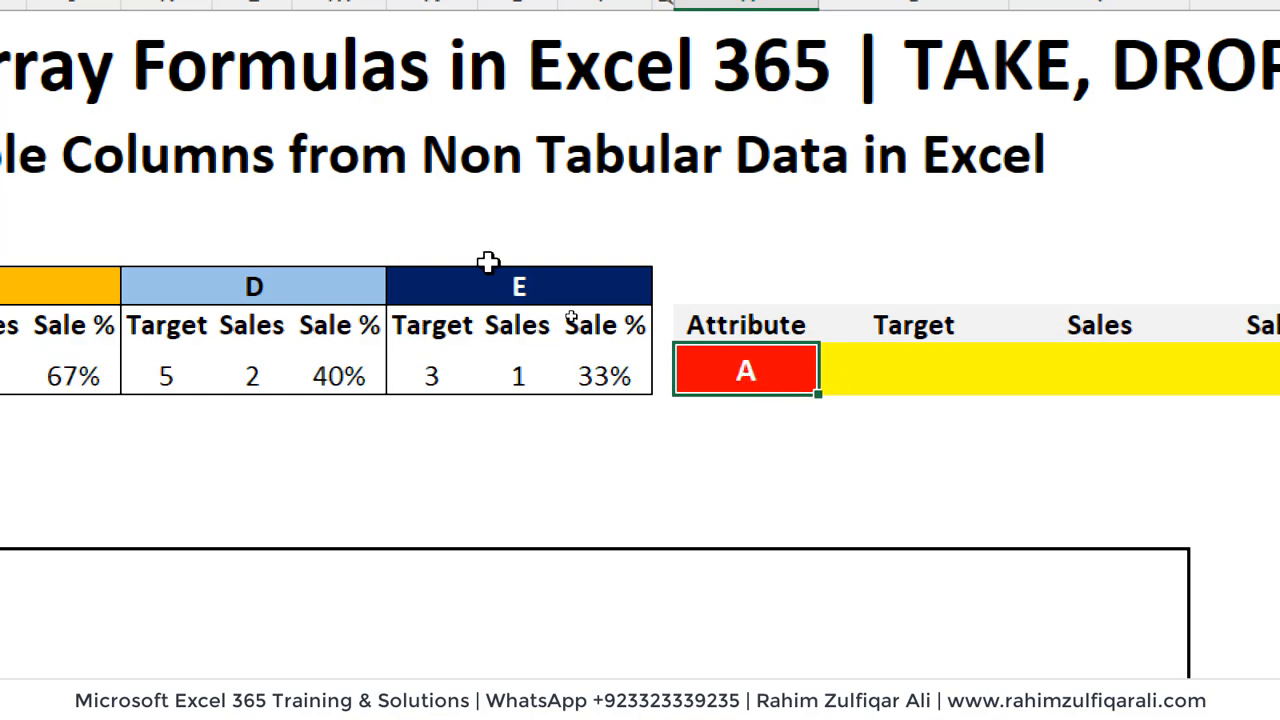
{"action": "left_click", "coordinate": [252, 292]}
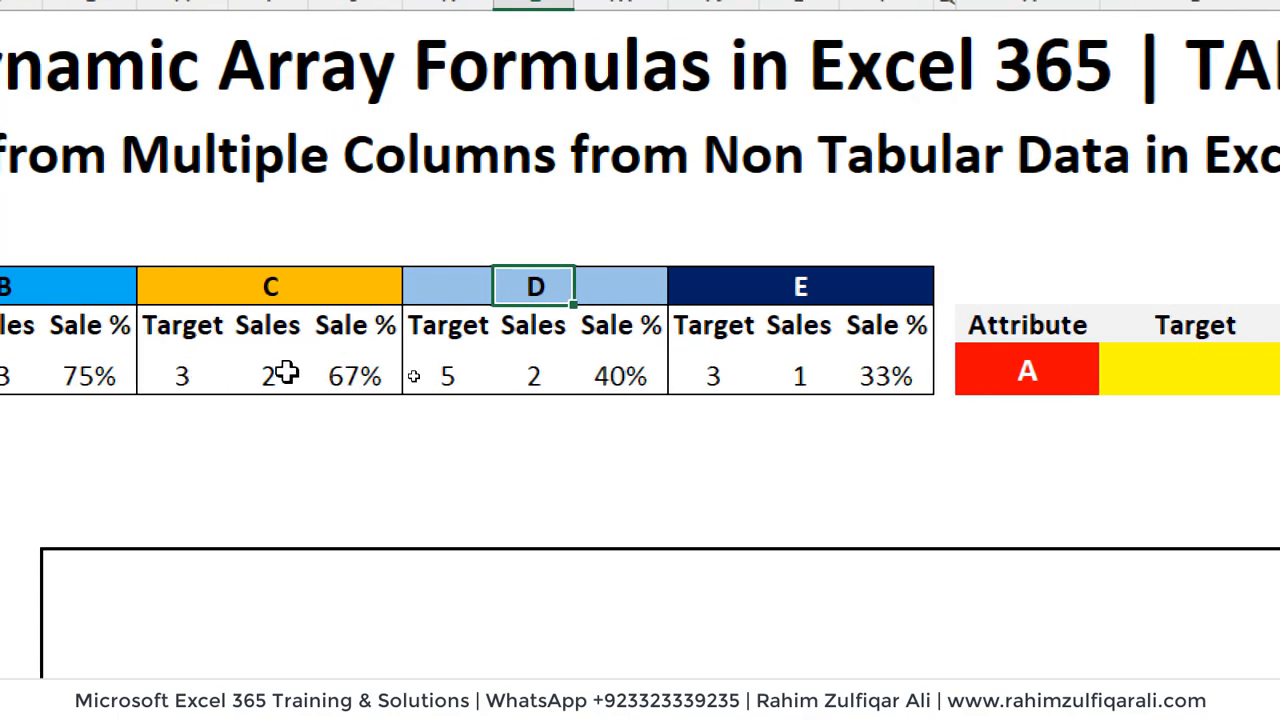
{"action": "left_click", "coordinate": [188, 372]}
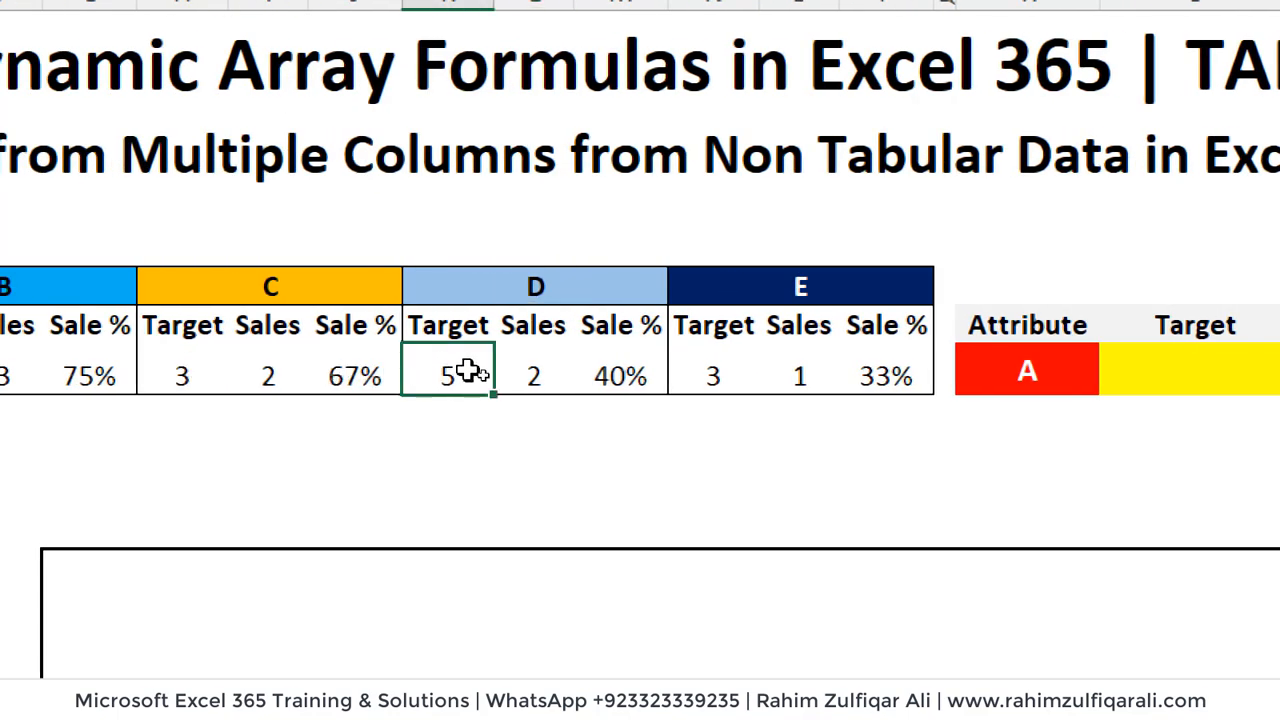
{"action": "left_click", "coordinate": [525, 372]}
{"action": "left_click", "coordinate": [595, 375]}
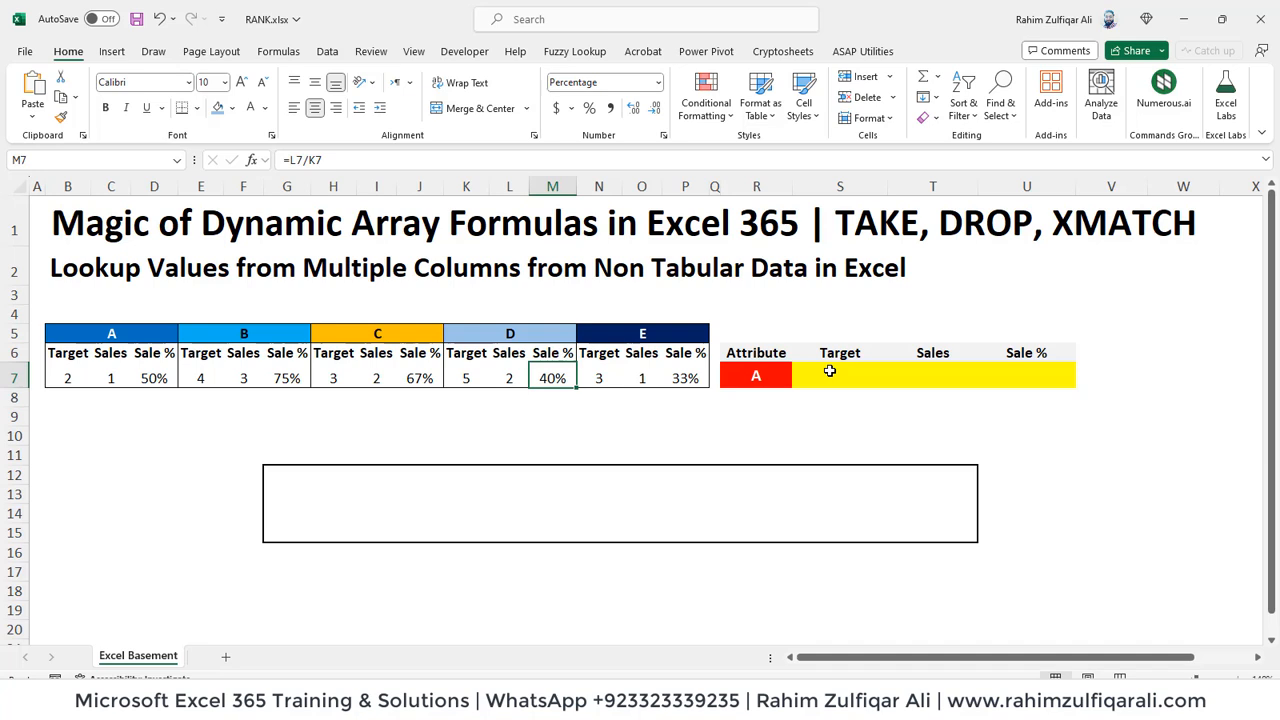
{"action": "left_click", "coordinate": [846, 375]}
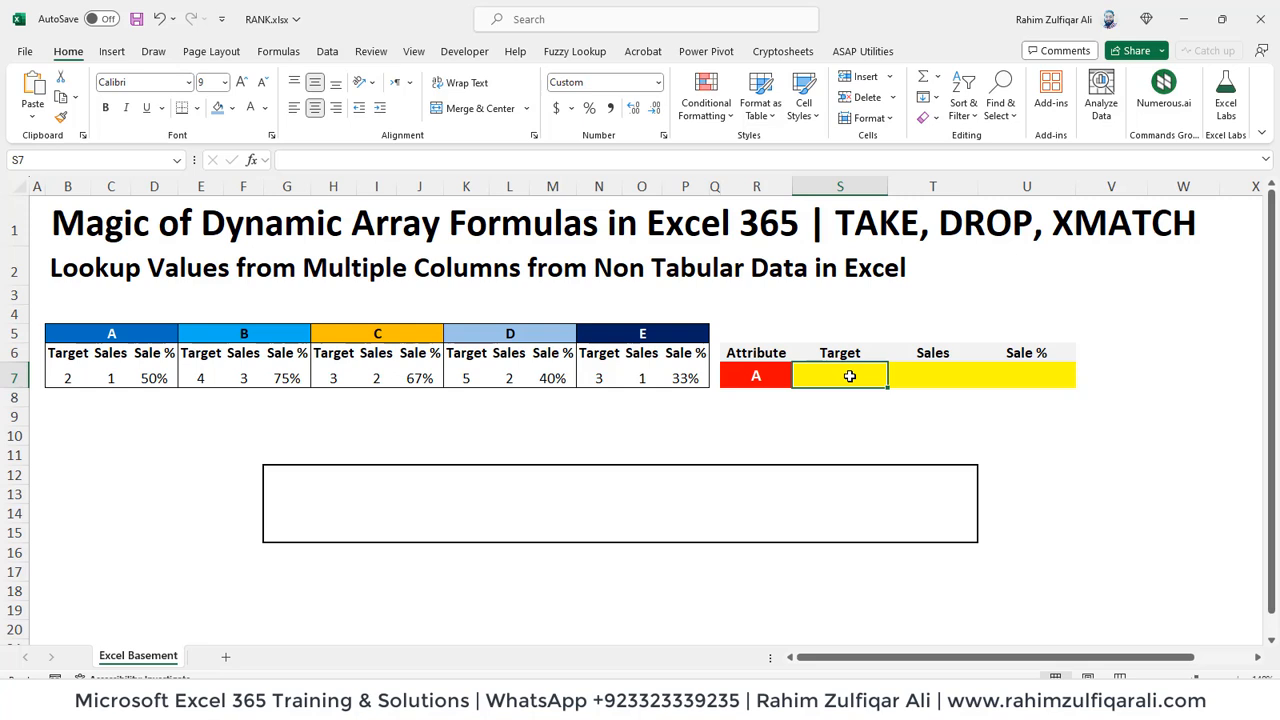
{"action": "left_click", "coordinate": [993, 370]}
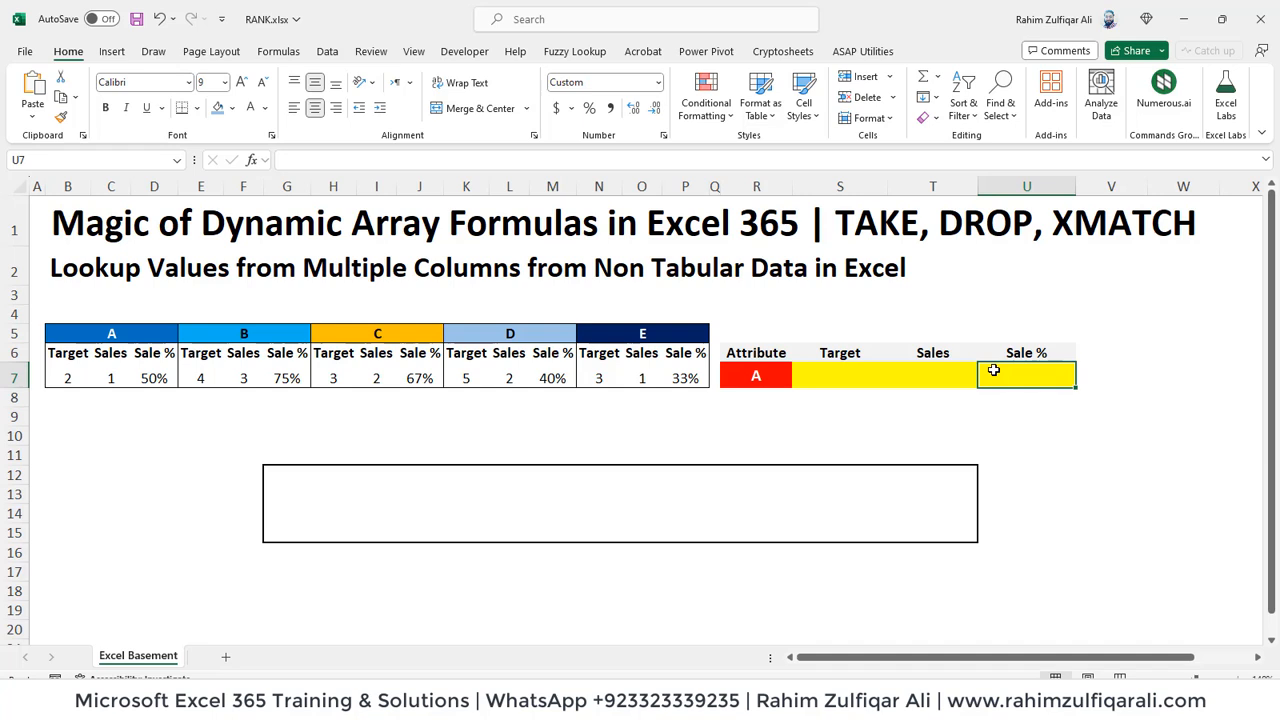
{"action": "left_click", "coordinate": [861, 373]}
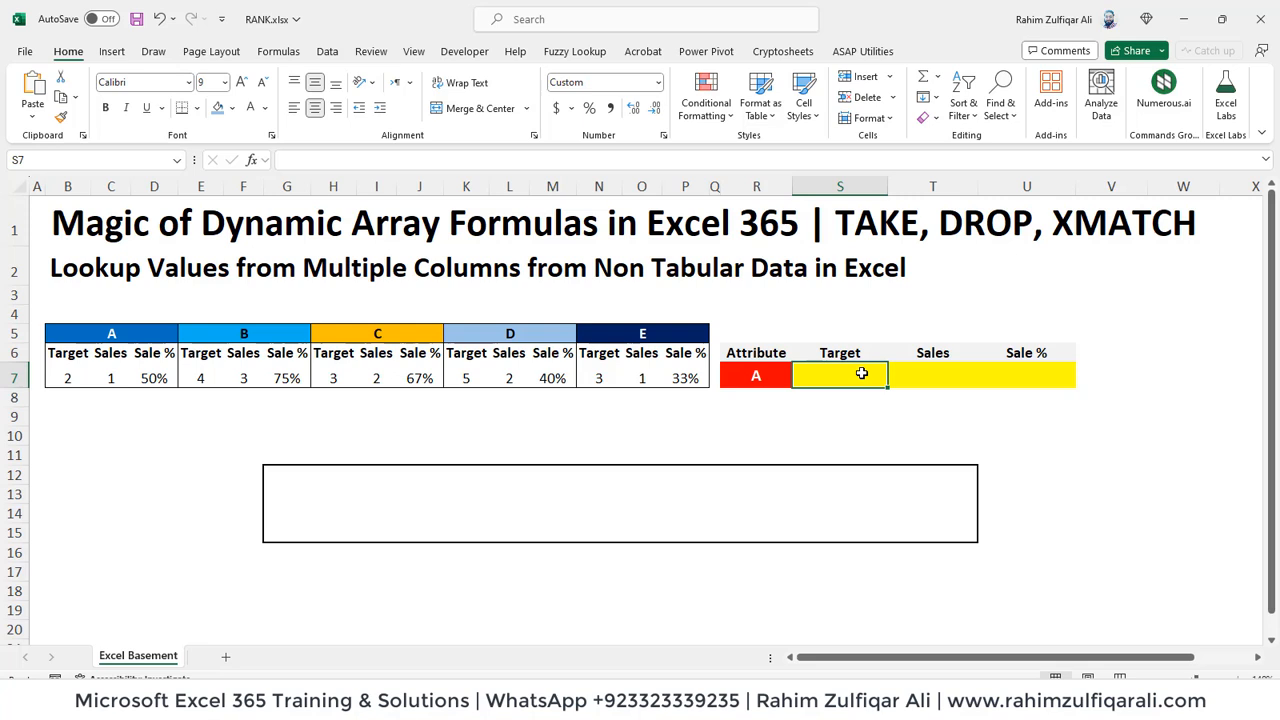
{"action": "left_click", "coordinate": [756, 377]}
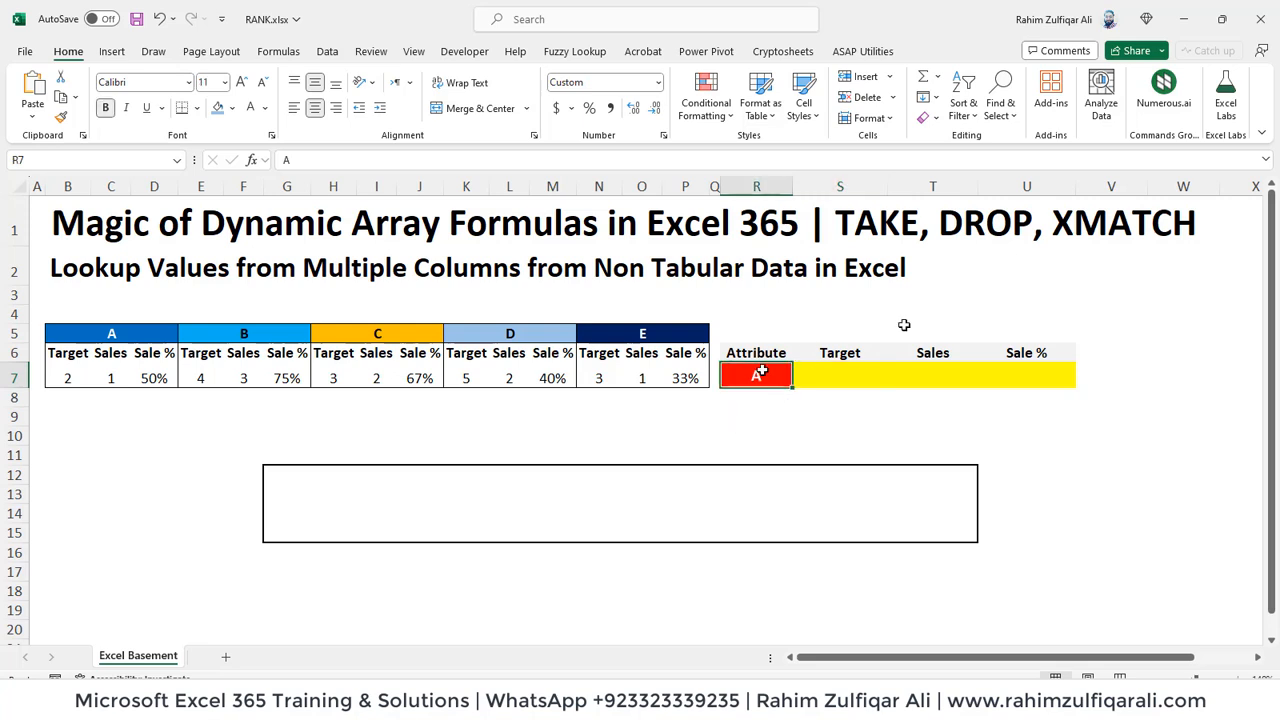
Step: Enter the heading "DropDown List" in cell W5, outside the lookup table
{"action": "left_click", "coordinate": [1129, 316]}
{"action": "left_click", "coordinate": [1176, 313]}
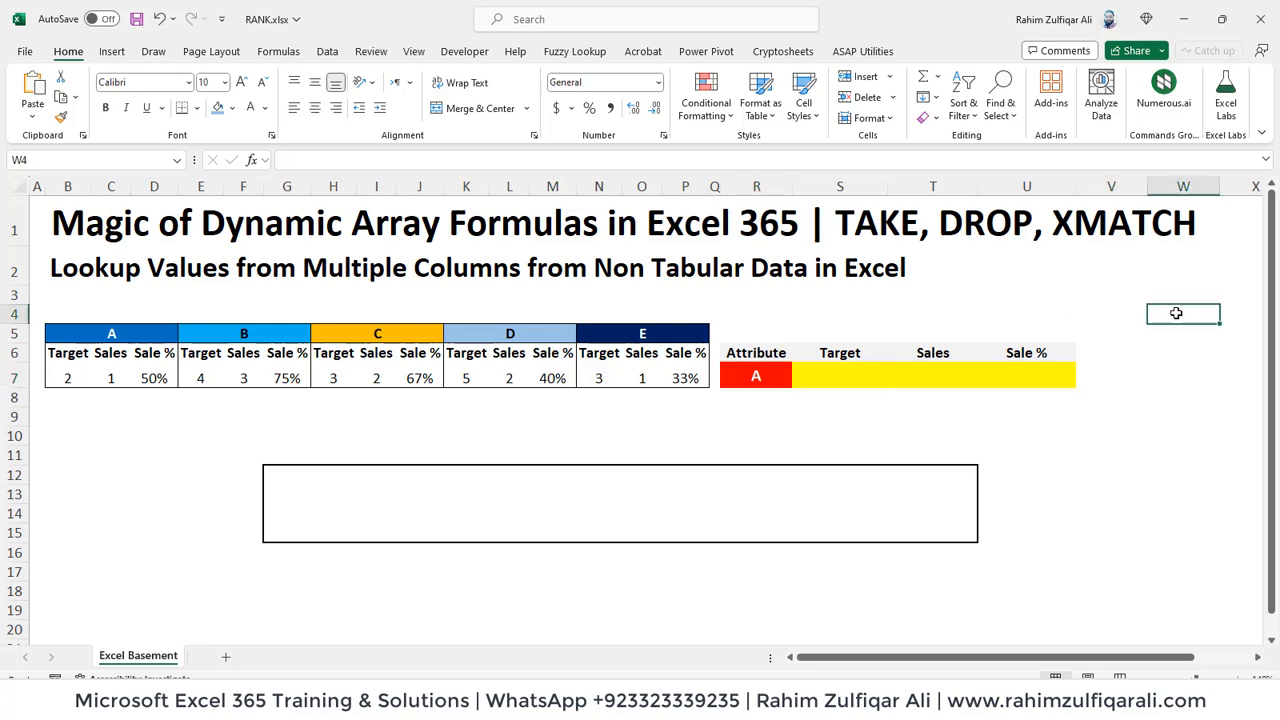
{"action": "key", "text": "Down"}
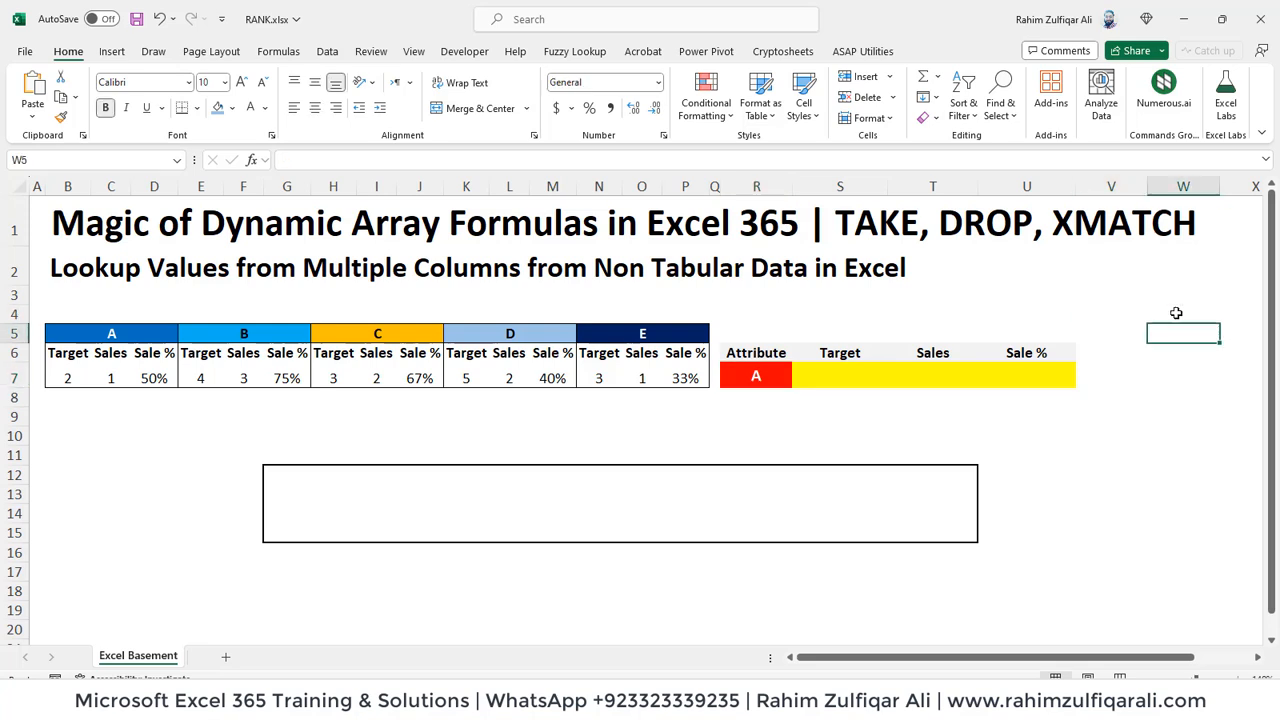
{"action": "type", "text": "DroDown"}
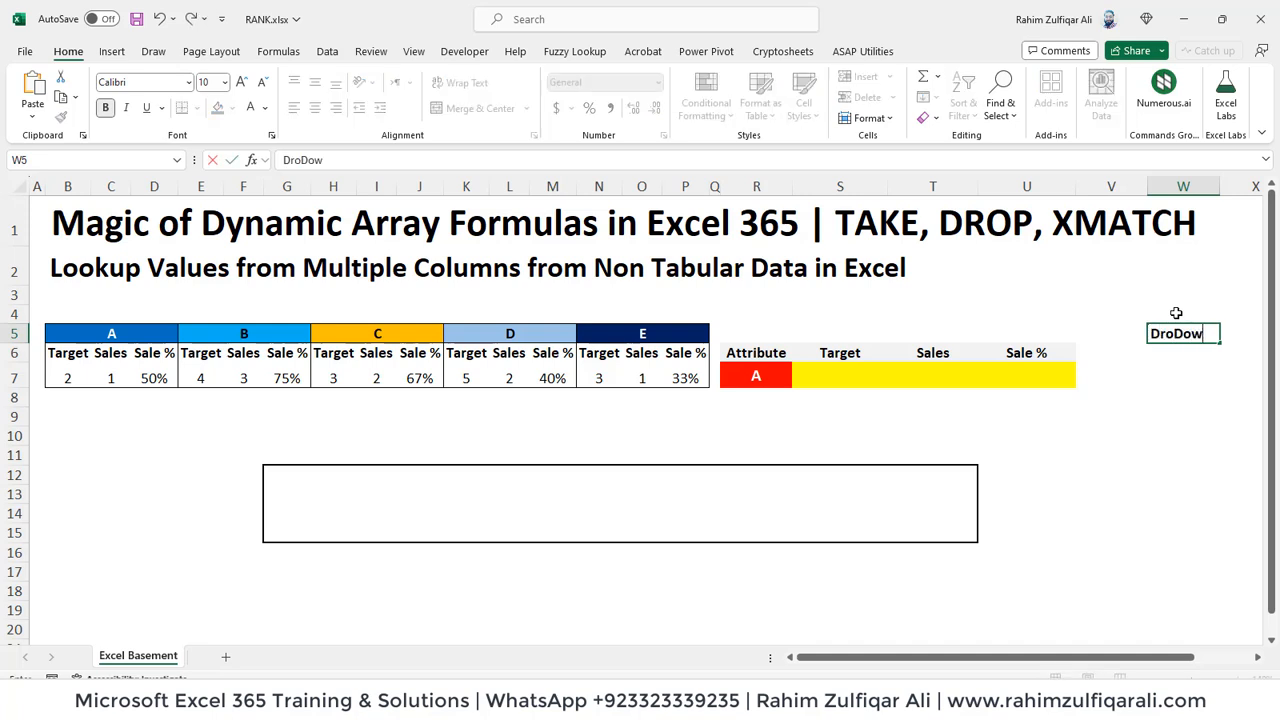
{"action": "key", "text": "BackSpace"}
{"action": "key", "text": "BackSpace"}
{"action": "key", "text": "BackSpace"}
{"action": "key", "text": "BackSpace"}
{"action": "type", "text": "pDown List"}
{"action": "key", "text": "Return"}
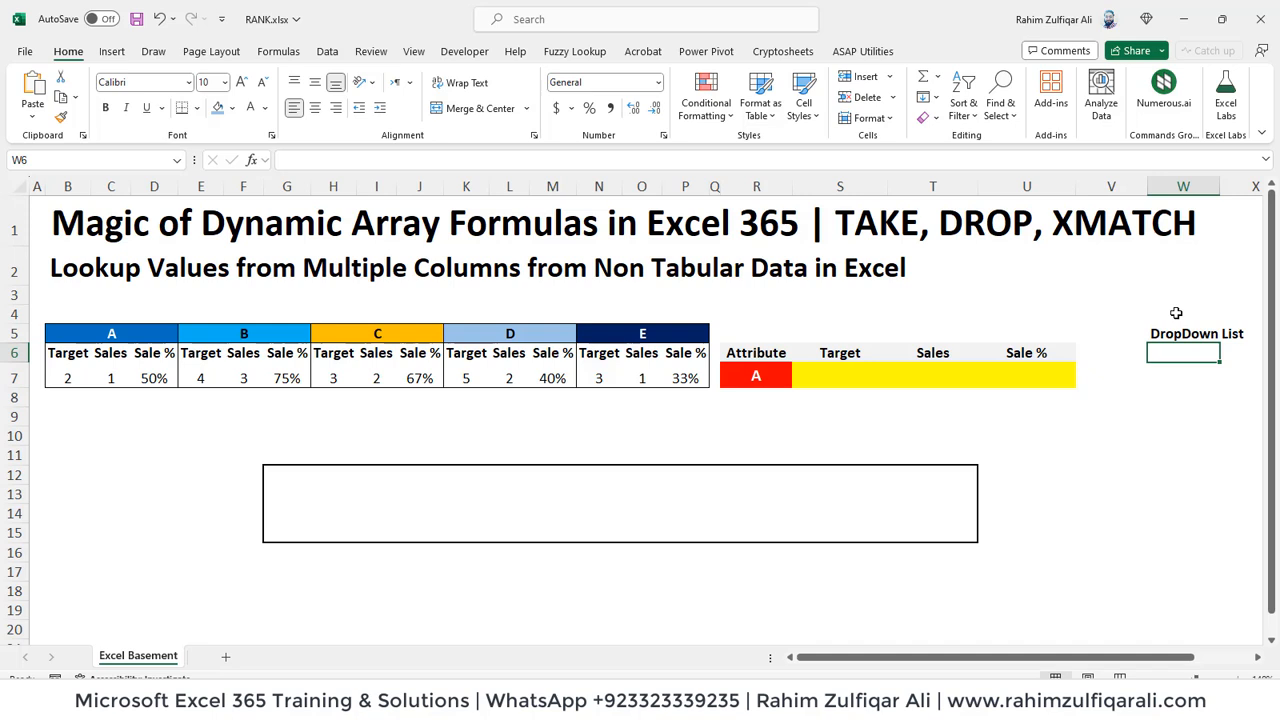
{"action": "type", "text": "A"}
{"action": "key", "text": "Return"}
{"action": "type", "text": "B"}
{"action": "key", "text": "Return"}
{"action": "type", "text": "C"}
{"action": "key", "text": "Return"}
{"action": "key", "text": "Up"}
{"action": "key", "text": "shift+Up"}
{"action": "key", "text": "shift+Up"}
{"action": "key", "text": "Delete"}
{"action": "key", "text": "Up"}
{"action": "key", "text": "Up"}
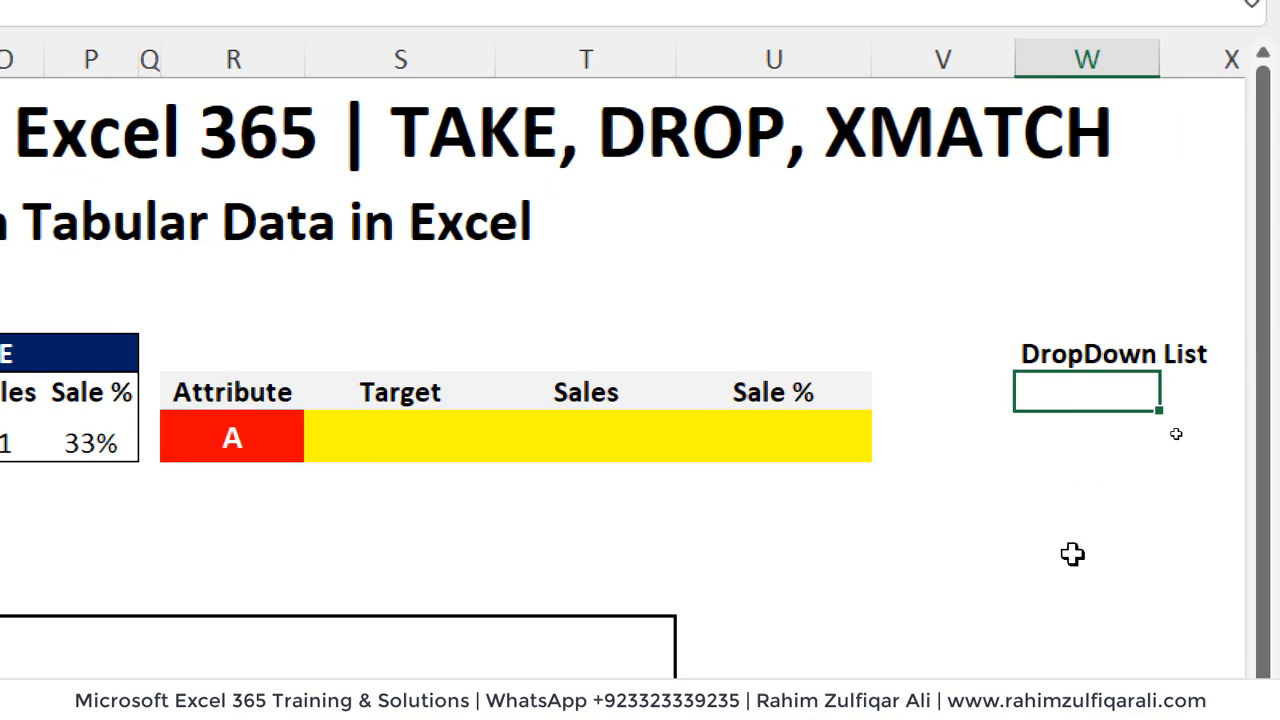
Step: Begin a FILTER formula in W6 with the group header range B5:P5 as its array
{"action": "type", "text": "=fil"}
{"action": "key", "text": "Tab"}
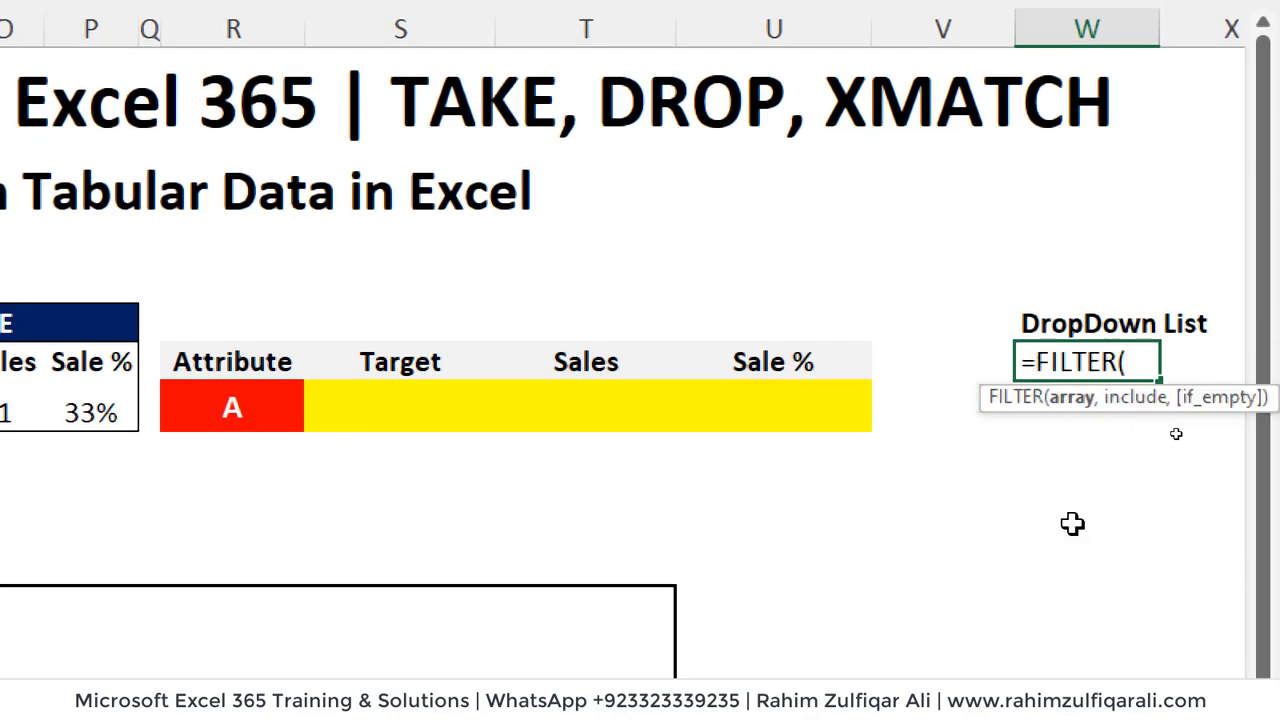
{"action": "key", "text": "Left"}
{"action": "key", "text": "Left"}
{"action": "key", "text": "Left"}
{"action": "key", "text": "Left"}
{"action": "key", "text": "Left"}
{"action": "key", "text": "Left"}
{"action": "key", "text": "Left"}
{"action": "key", "text": "Left"}
{"action": "key", "text": "Left"}
{"action": "key", "text": "Left"}
{"action": "key", "text": "Left"}
{"action": "key", "text": "Left"}
{"action": "key", "text": "Left"}
{"action": "key", "text": "Left"}
{"action": "key", "text": "Left"}
{"action": "key", "text": "Left"}
{"action": "key", "text": "Left"}
{"action": "key", "text": "Left"}
{"action": "key", "text": "Left"}
{"action": "key", "text": "Left"}
{"action": "key", "text": "Up"}
{"action": "key", "text": "Left"}
{"action": "key", "text": "shift+Right"}
{"action": "key", "text": "shift+Right"}
{"action": "key", "text": "shift+Right"}
{"action": "key", "text": "shift+Right"}
{"action": "key", "text": "shift+Right"}
{"action": "key", "text": "shift+Right"}
{"action": "key", "text": "shift+Right"}
{"action": "key", "text": "shift+Right"}
{"action": "key", "text": "shift+Right"}
{"action": "key", "text": "shift+Right"}
{"action": "key", "text": "shift+Right"}
{"action": "key", "text": "shift+Right"}
{"action": "key", "text": "shift+Right"}
{"action": "key", "text": "shift+Right"}
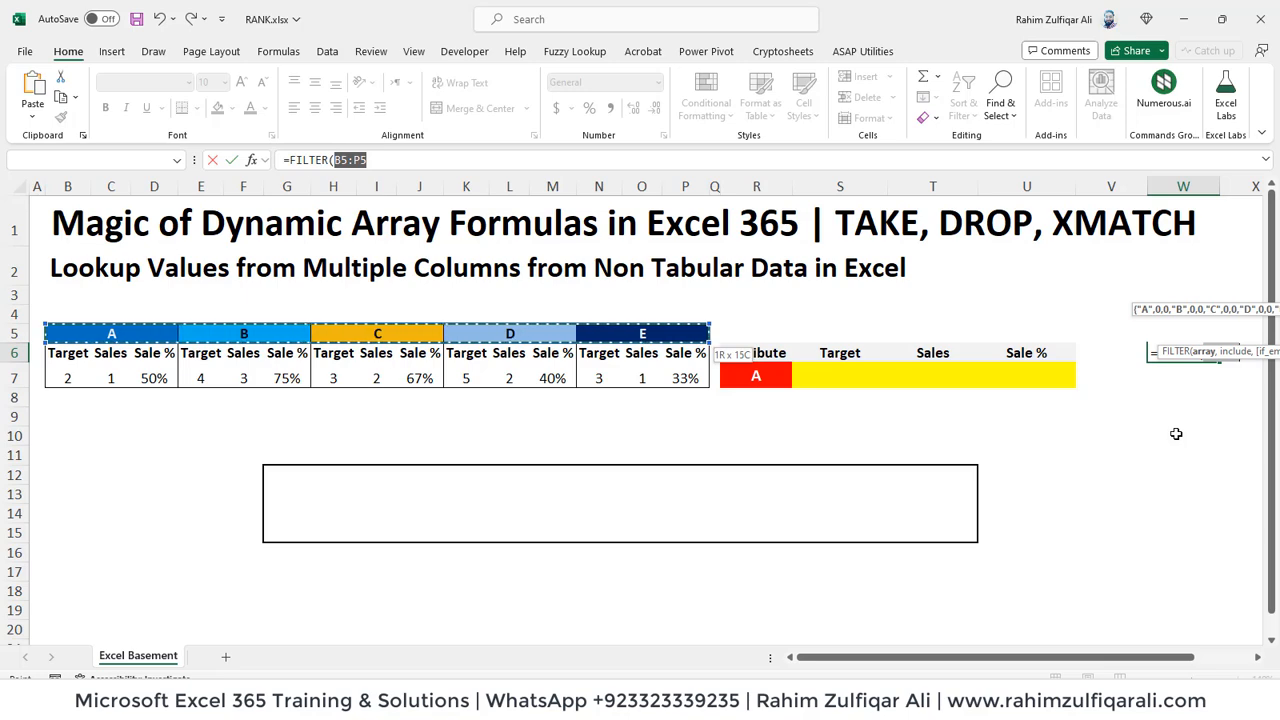
{"action": "type", "text": ","}
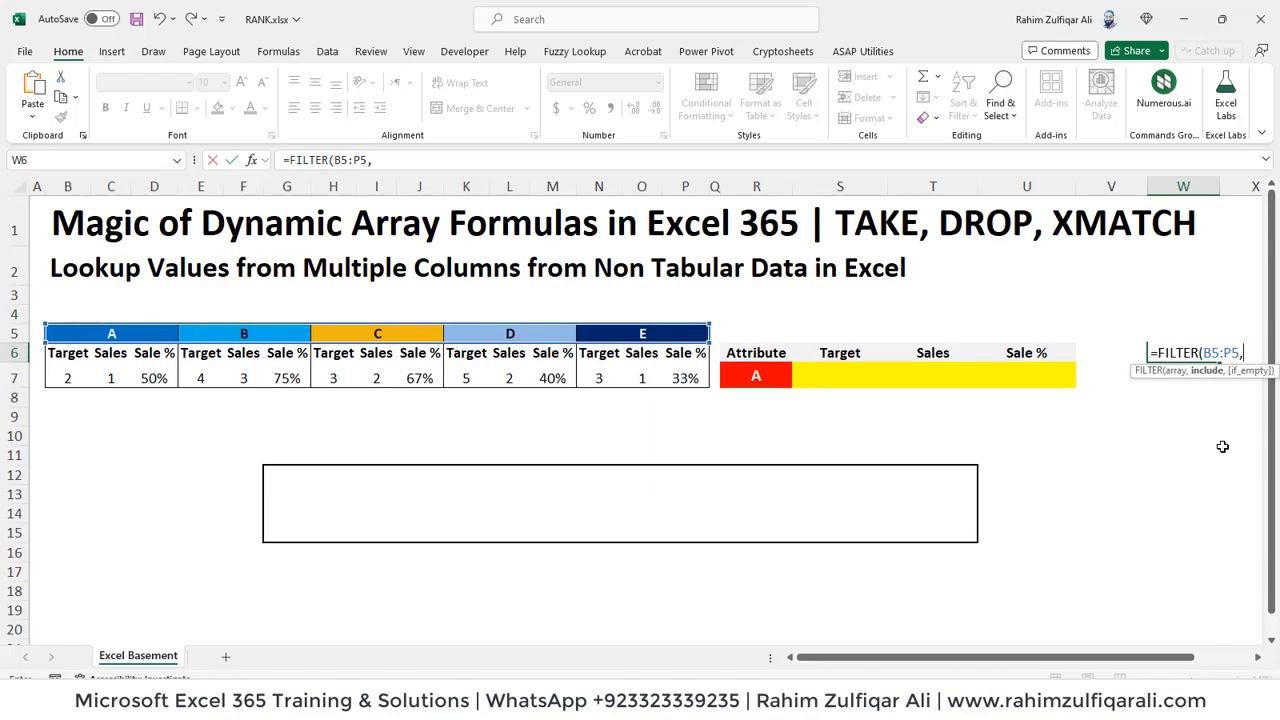
Step: Complete the W6 formula with a non-blank condition so it reads =FILTER(B5:P5,B5:P5<>"")
{"action": "key", "text": "Left"}
{"action": "key", "text": "Left"}
{"action": "key", "text": "Left"}
{"action": "key", "text": "Left"}
{"action": "key", "text": "Left"}
{"action": "key", "text": "Left"}
{"action": "key", "text": "Left"}
{"action": "key", "text": "Left"}
{"action": "key", "text": "Left"}
{"action": "key", "text": "Left"}
{"action": "key", "text": "Left"}
{"action": "key", "text": "Left"}
{"action": "key", "text": "Left"}
{"action": "key", "text": "Left"}
{"action": "key", "text": "Left"}
{"action": "key", "text": "Left"}
{"action": "key", "text": "Left"}
{"action": "key", "text": "Left"}
{"action": "key", "text": "Left"}
{"action": "key", "text": "Left"}
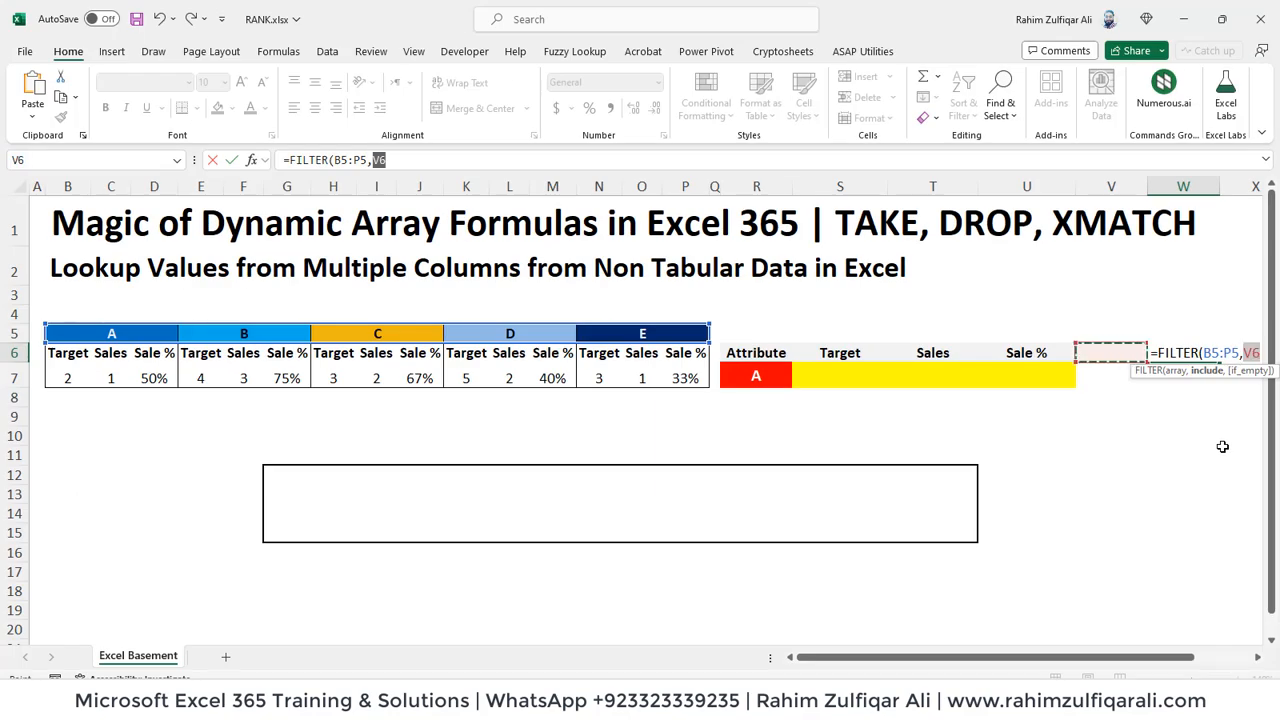
{"action": "key", "text": "Up"}
{"action": "key", "text": "shift+Right"}
{"action": "key", "text": "shift+Right"}
{"action": "key", "text": "shift+Right"}
{"action": "key", "text": "shift+Right"}
{"action": "key", "text": "shift+Right"}
{"action": "key", "text": "shift+Right"}
{"action": "key", "text": "shift+Right"}
{"action": "key", "text": "shift+Right"}
{"action": "key", "text": "shift+Right"}
{"action": "key", "text": "shift+Right"}
{"action": "key", "text": "shift+Right"}
{"action": "key", "text": "shift+Right"}
{"action": "key", "text": "shift+Right"}
{"action": "key", "text": "shift+Right"}
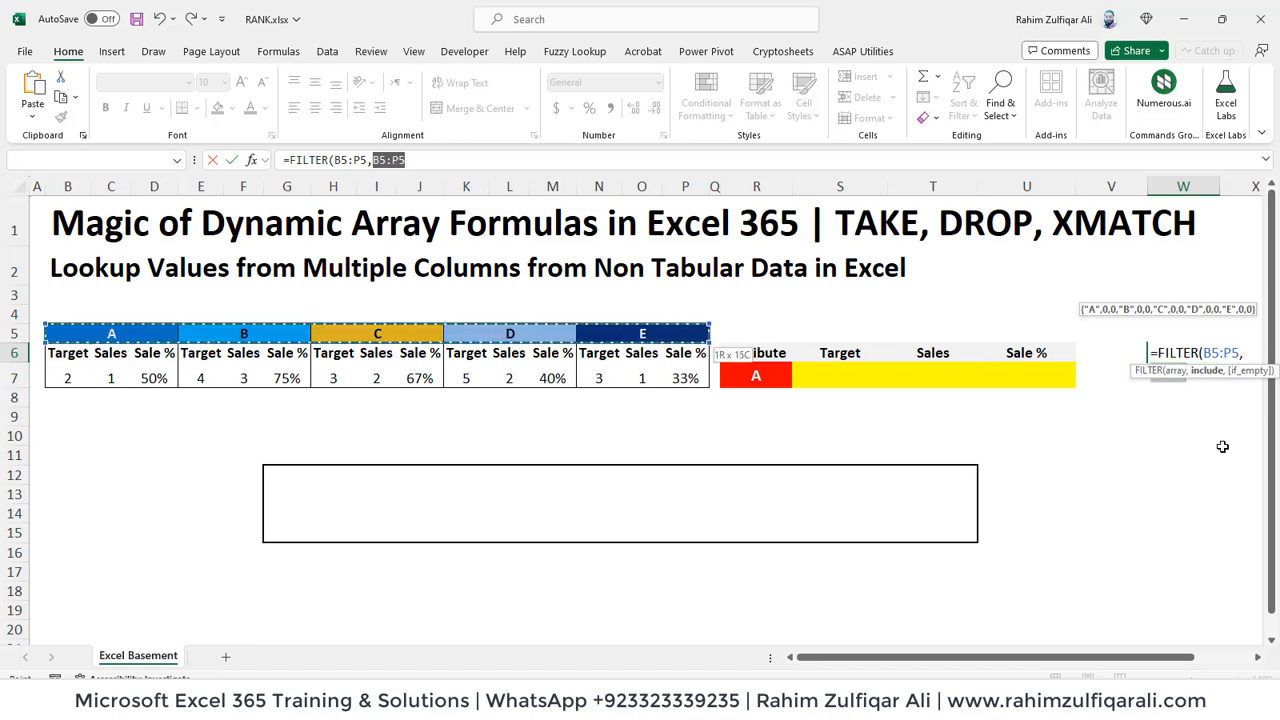
{"action": "type", "text": "<>\"\")"}
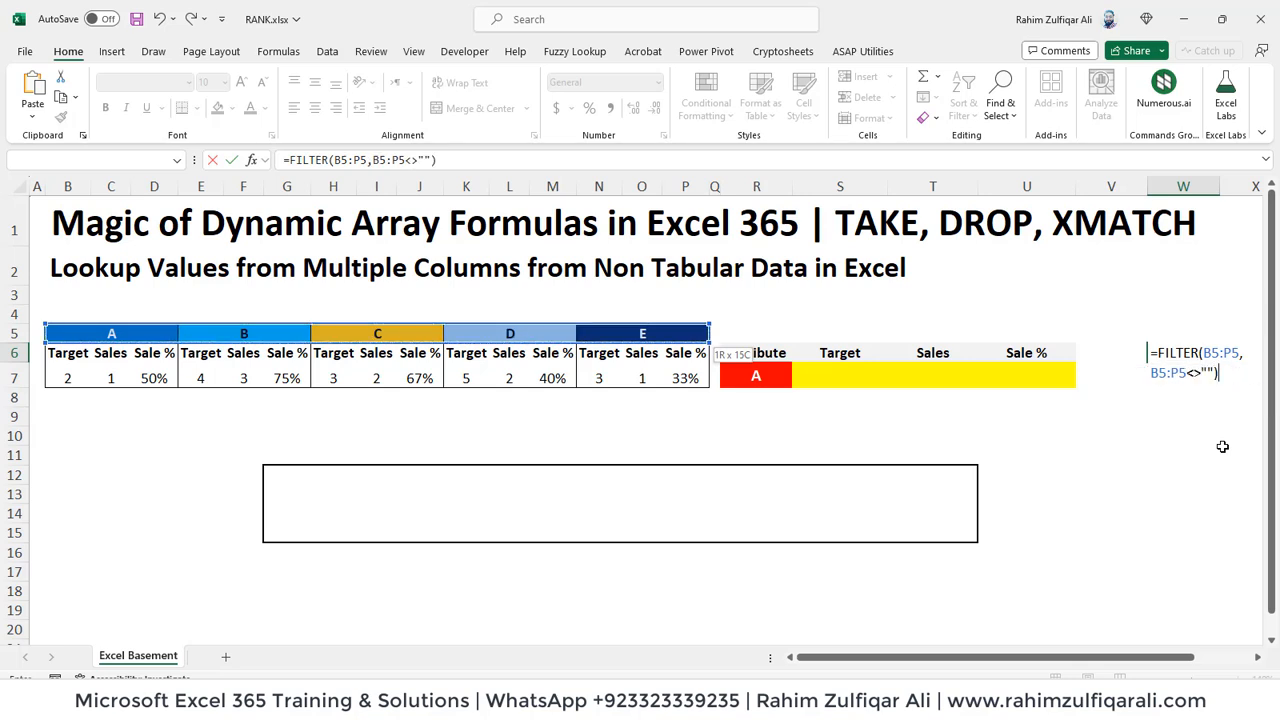
{"action": "key", "text": "Return"}
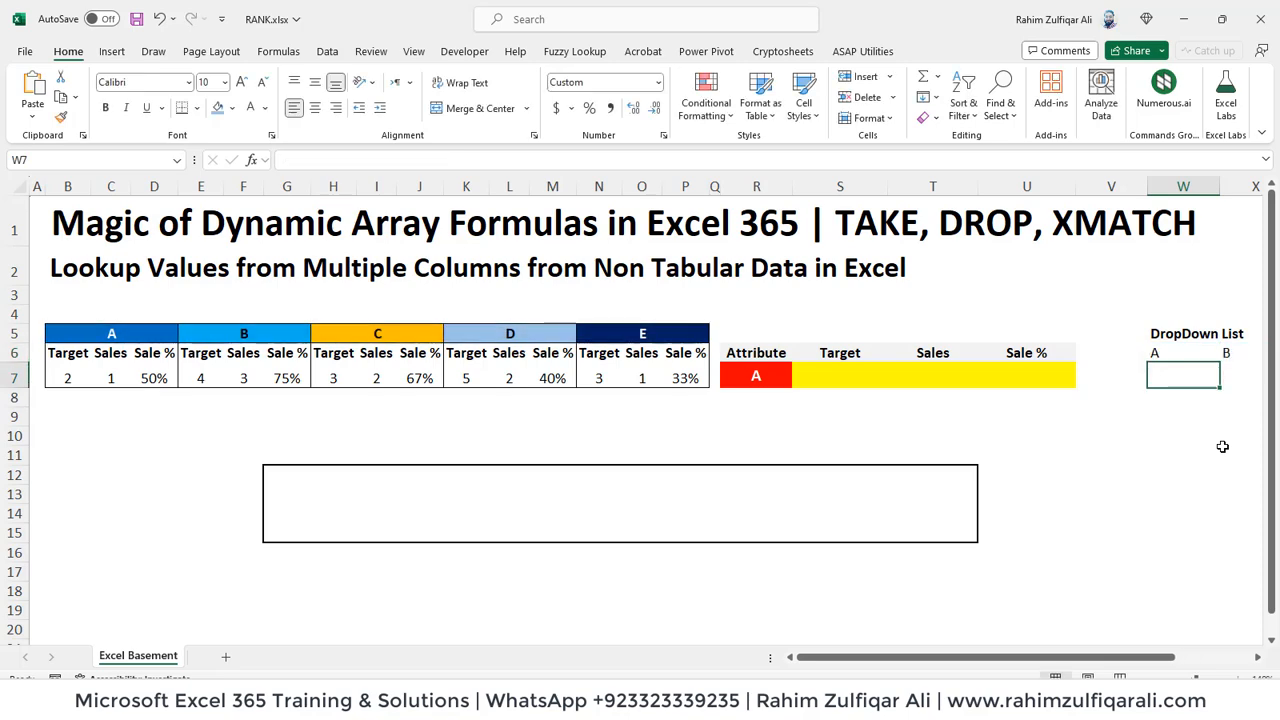
Step: Examine the spilled FILTER results across row 6 from cell W6
{"action": "key", "text": "Up"}
{"action": "key", "text": "ctrl+Right"}
{"action": "key", "text": "Right"}
{"action": "key", "text": "Left"}
{"action": "key", "text": "Left"}
{"action": "key", "text": "Left"}
{"action": "key", "text": "Left"}
{"action": "key", "text": "Left"}
{"action": "key", "text": "Left"}
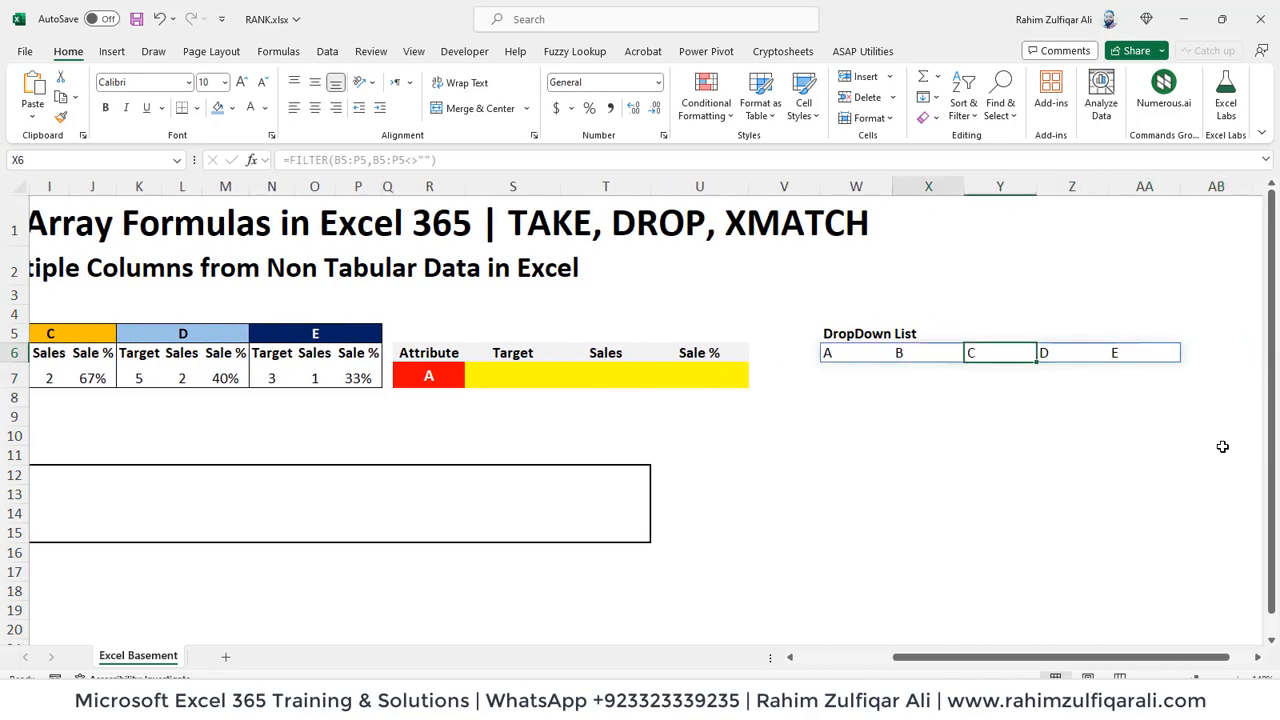
{"action": "key", "text": "Right"}
Step: Wrap the W6 formula in TOCOL so it reads =TOCOL(FILTER(B5:P5,B5:P5<>""))
{"action": "key", "text": "Right"}
{"action": "key", "text": "Right"}
{"action": "key", "text": "Right"}
{"action": "key", "text": "Right"}
{"action": "key", "text": "Left"}
{"action": "key", "text": "Left"}
{"action": "key", "text": "Left"}
{"action": "key", "text": "Left"}
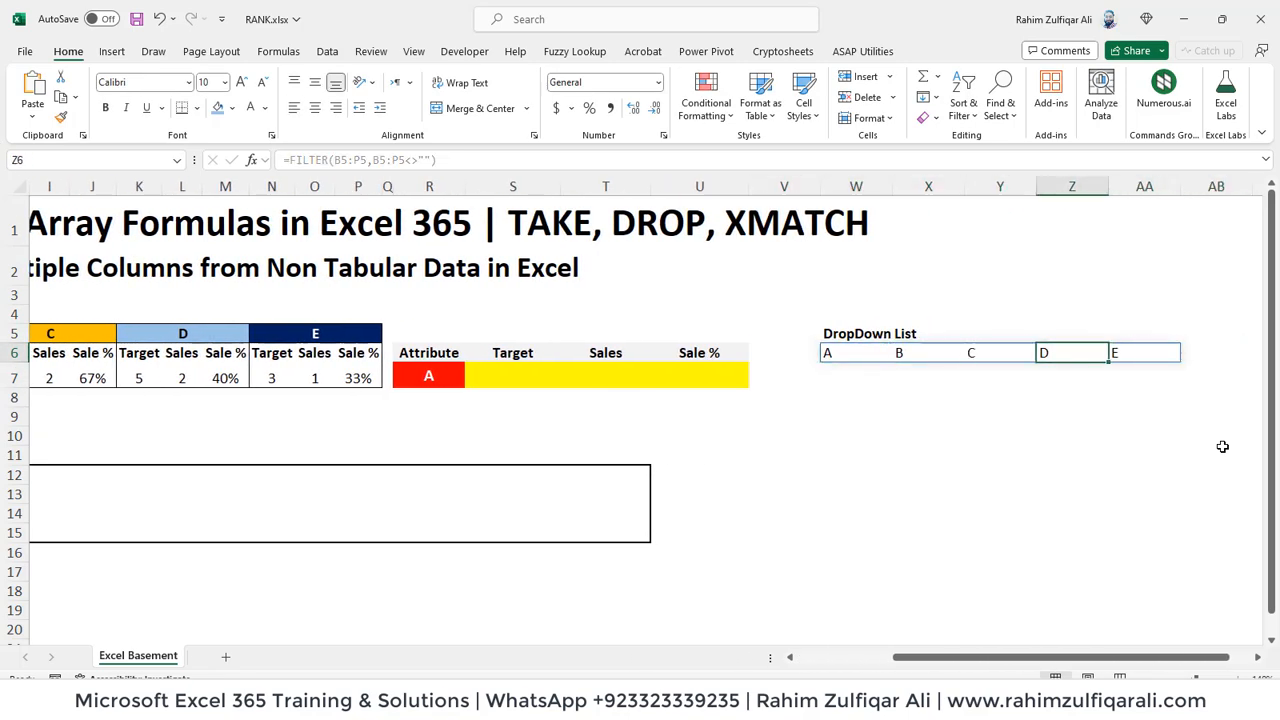
{"action": "key", "text": "F2"}
{"action": "key", "text": "Home"}
{"action": "key", "text": "Right"}
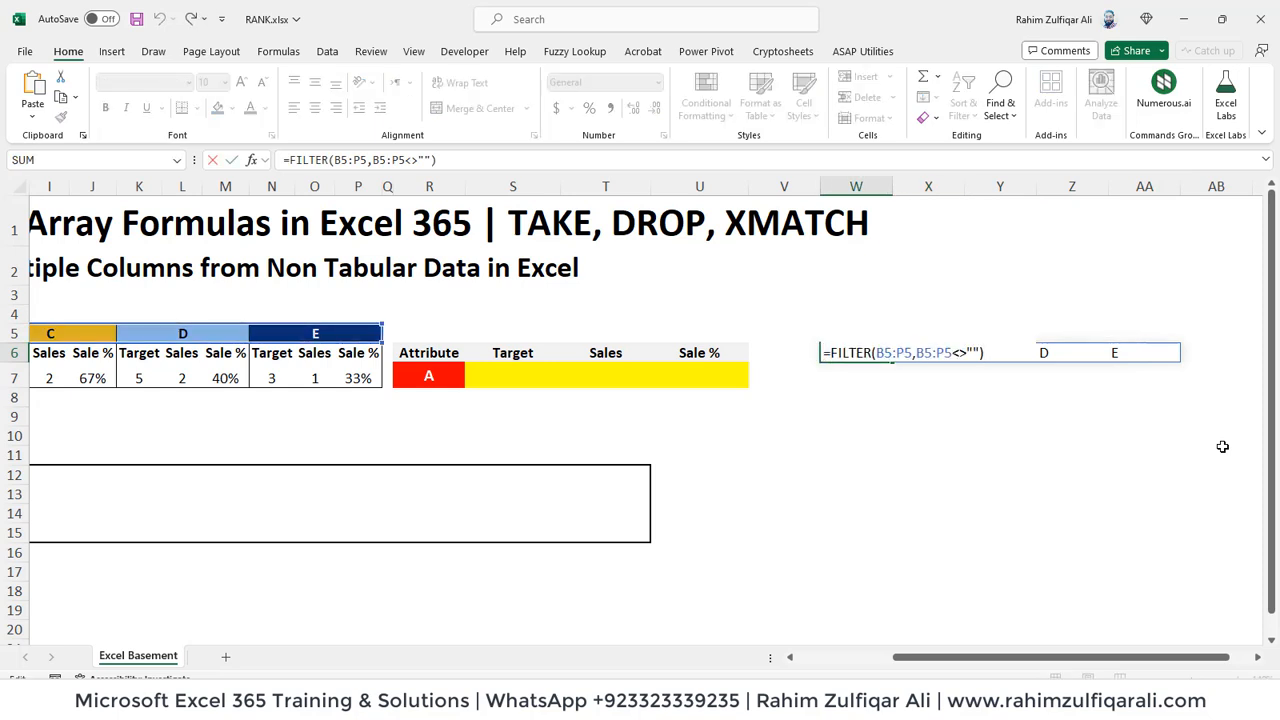
{"action": "type", "text": "to"}
{"action": "key", "text": "Tab"}
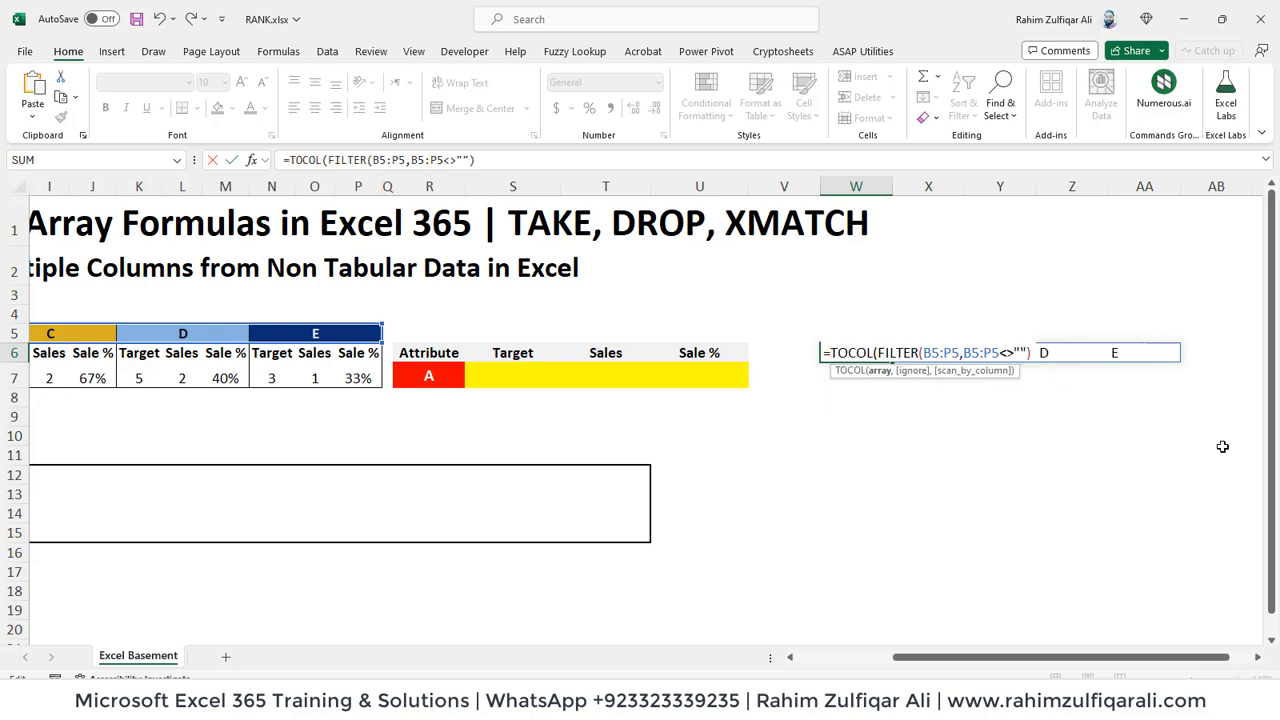
{"action": "key", "text": "End"}
{"action": "type", "text": ")"}
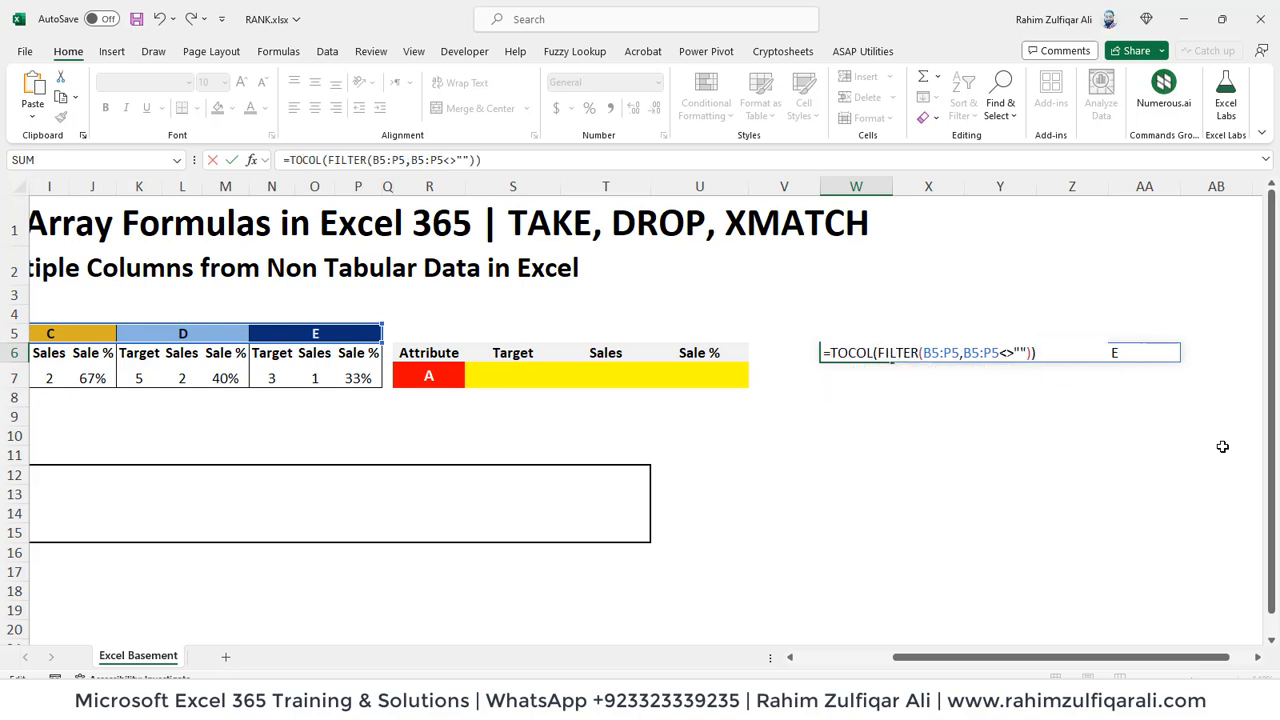
{"action": "key", "text": "Return"}
Step: Check the vertical group list against the source table and review the TOCOL formula in W6 without editing it
{"action": "key", "text": "Up"}
{"action": "key", "text": "Left"}
{"action": "key", "text": "Left"}
{"action": "key", "text": "Left"}
{"action": "key", "text": "Left"}
{"action": "key", "text": "Left"}
{"action": "key", "text": "Left"}
{"action": "key", "text": "Left"}
{"action": "key", "text": "Left"}
{"action": "key", "text": "Left"}
{"action": "key", "text": "Left"}
{"action": "key", "text": "Left"}
{"action": "key", "text": "Left"}
{"action": "key", "text": "Left"}
{"action": "key", "text": "Left"}
{"action": "key", "text": "Left"}
{"action": "key", "text": "Left"}
{"action": "key", "text": "Left"}
{"action": "key", "text": "Left"}
{"action": "key", "text": "Left"}
{"action": "key", "text": "Left"}
{"action": "key", "text": "Left"}
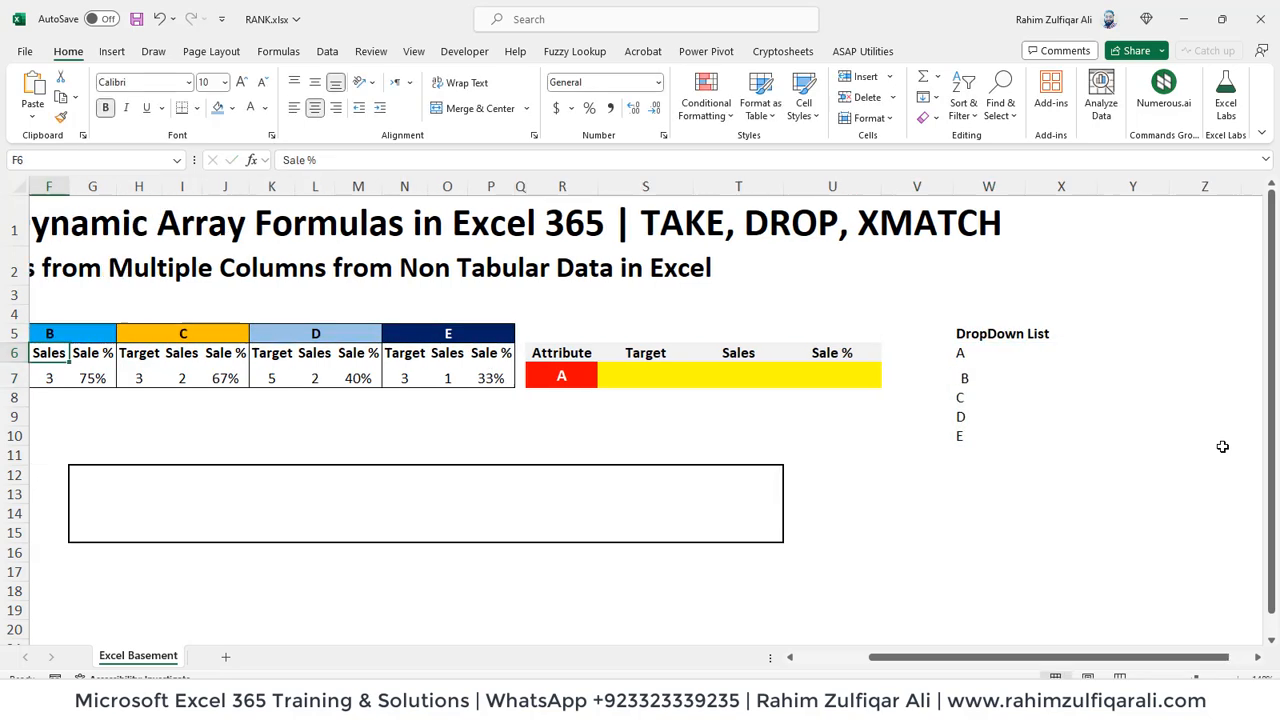
{"action": "key", "text": "Right"}
{"action": "key", "text": "Right"}
{"action": "key", "text": "Right"}
{"action": "key", "text": "Right"}
{"action": "key", "text": "Right"}
{"action": "key", "text": "Right"}
{"action": "key", "text": "Right"}
{"action": "key", "text": "Right"}
{"action": "key", "text": "Right"}
{"action": "key", "text": "Right"}
{"action": "key", "text": "Right"}
{"action": "key", "text": "Right"}
{"action": "key", "text": "Right"}
{"action": "key", "text": "Right"}
{"action": "key", "text": "Right"}
{"action": "key", "text": "Right"}
{"action": "key", "text": "Right"}
{"action": "key", "text": "Right"}
{"action": "key", "text": "Right"}
{"action": "key", "text": "Right"}
{"action": "key", "text": "Right"}
{"action": "key", "text": "Right"}
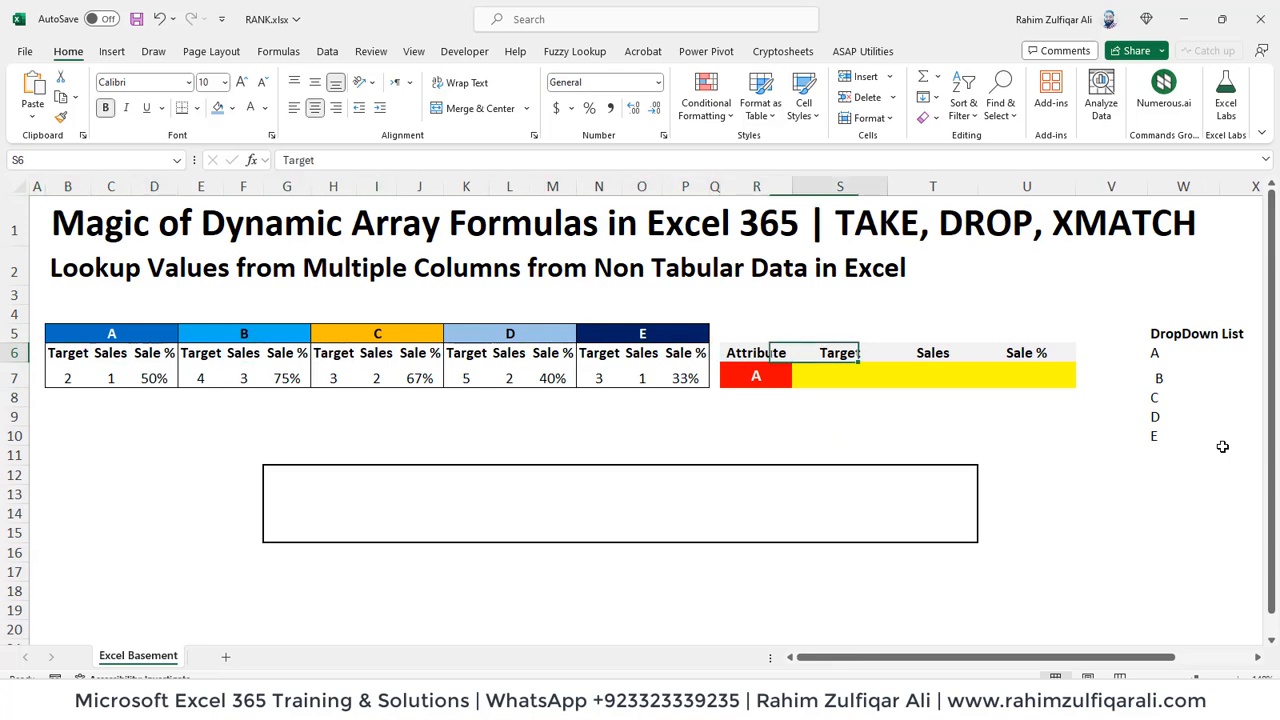
{"action": "key", "text": "Left"}
{"action": "key", "text": "Left"}
{"action": "key", "text": "Left"}
{"action": "key", "text": "Left"}
{"action": "key", "text": "Left"}
{"action": "key", "text": "Left"}
{"action": "key", "text": "Left"}
{"action": "key", "text": "Right"}
{"action": "key", "text": "Right"}
{"action": "key", "text": "Right"}
{"action": "key", "text": "Right"}
{"action": "key", "text": "Right"}
{"action": "key", "text": "Right"}
{"action": "key", "text": "Right"}
{"action": "key", "text": "F2"}
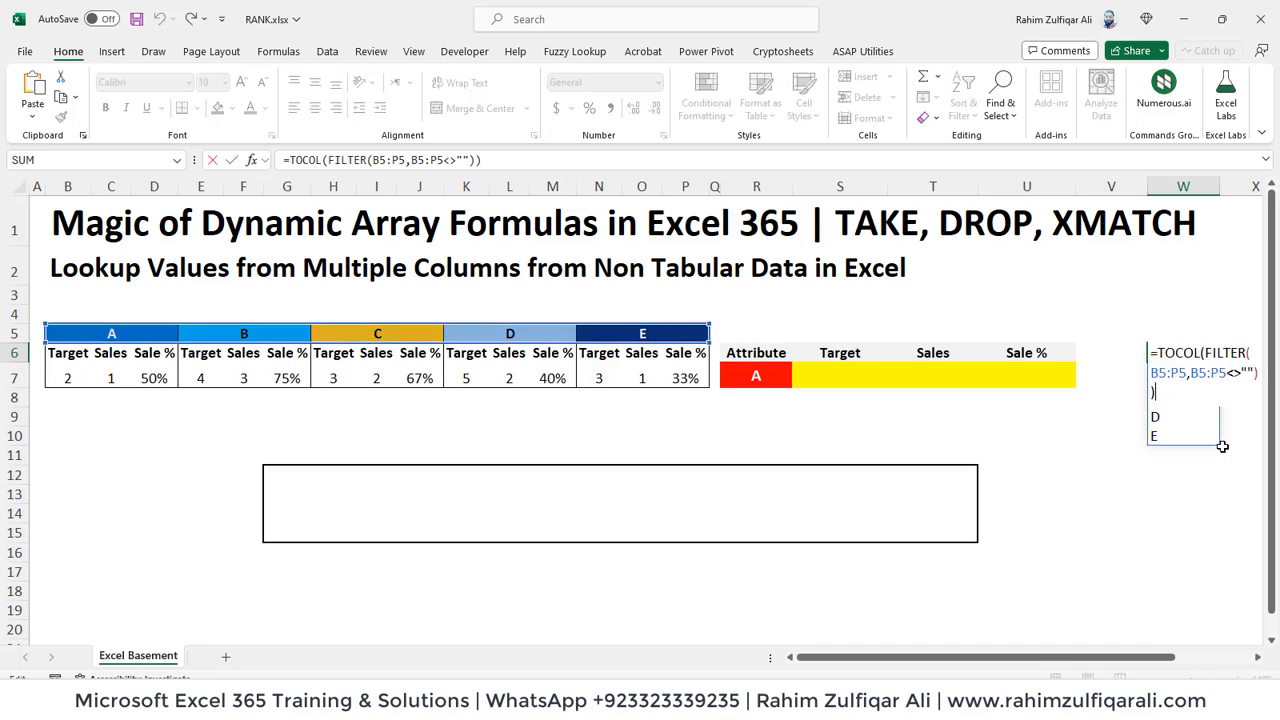
{"action": "key", "text": "Right"}
{"action": "key", "text": "Right"}
{"action": "key", "text": "Right"}
{"action": "key", "text": "Right"}
{"action": "key", "text": "Right"}
{"action": "key", "text": "Right"}
{"action": "key", "text": "Right"}
{"action": "key", "text": "Right"}
{"action": "key", "text": "Right"}
{"action": "key", "text": "Right"}
{"action": "key", "text": "Right"}
{"action": "key", "text": "Right"}
{"action": "key", "text": "Home"}
{"action": "key", "text": "Escape"}
Step: Inspect the contents of header cells B5 to D5 that span group A
{"action": "key", "text": "Left"}
{"action": "key", "text": "Left"}
{"action": "key", "text": "Left"}
{"action": "key", "text": "Left"}
{"action": "key", "text": "Left"}
{"action": "key", "text": "Left"}
{"action": "key", "text": "Left"}
{"action": "key", "text": "Left"}
{"action": "key", "text": "Left"}
{"action": "key", "text": "Left"}
{"action": "key", "text": "Left"}
{"action": "key", "text": "Left"}
{"action": "key", "text": "Left"}
{"action": "key", "text": "Left"}
{"action": "key", "text": "Left"}
{"action": "key", "text": "Left"}
{"action": "key", "text": "Left"}
{"action": "key", "text": "Left"}
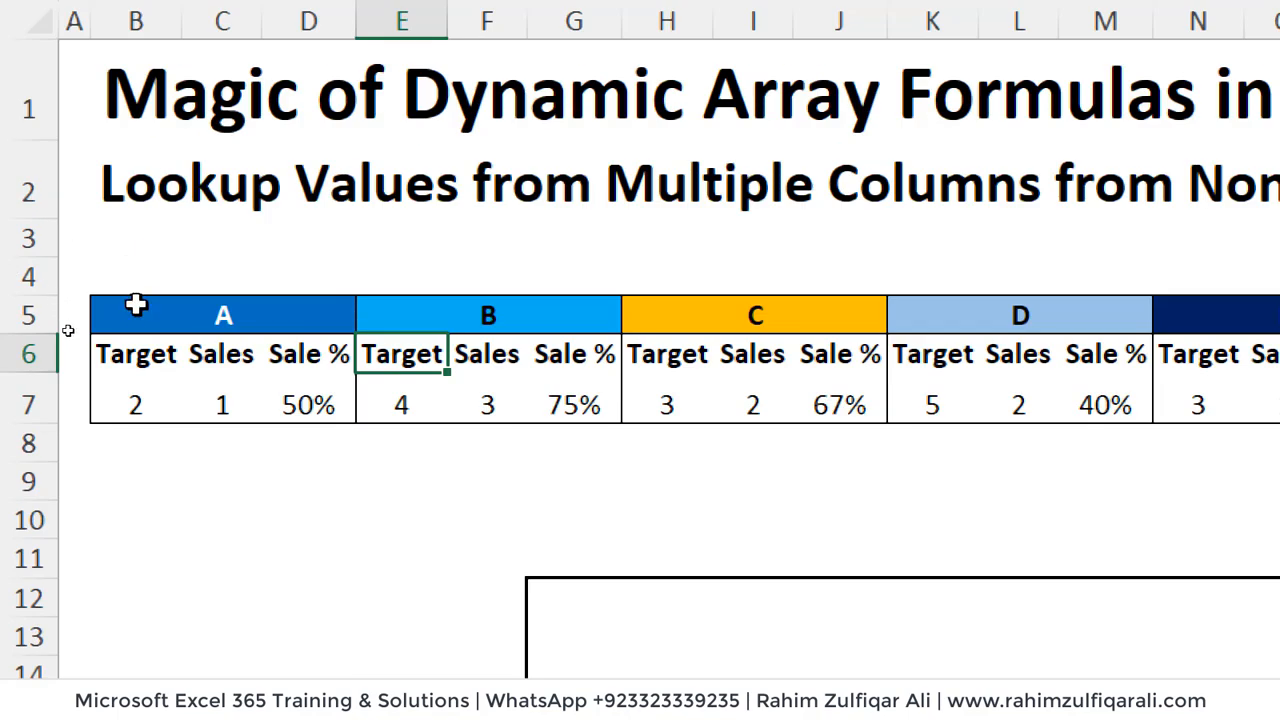
{"action": "left_click", "coordinate": [123, 312]}
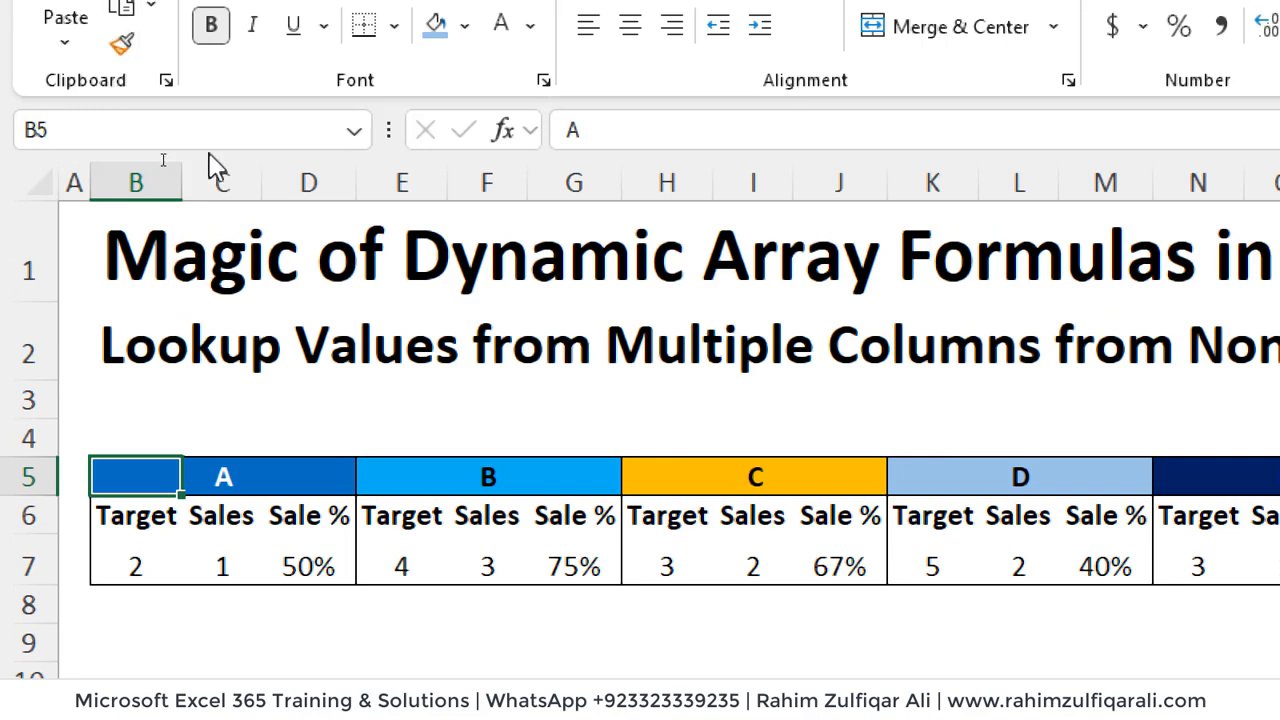
{"action": "left_click", "coordinate": [233, 481]}
{"action": "key", "text": "Right"}
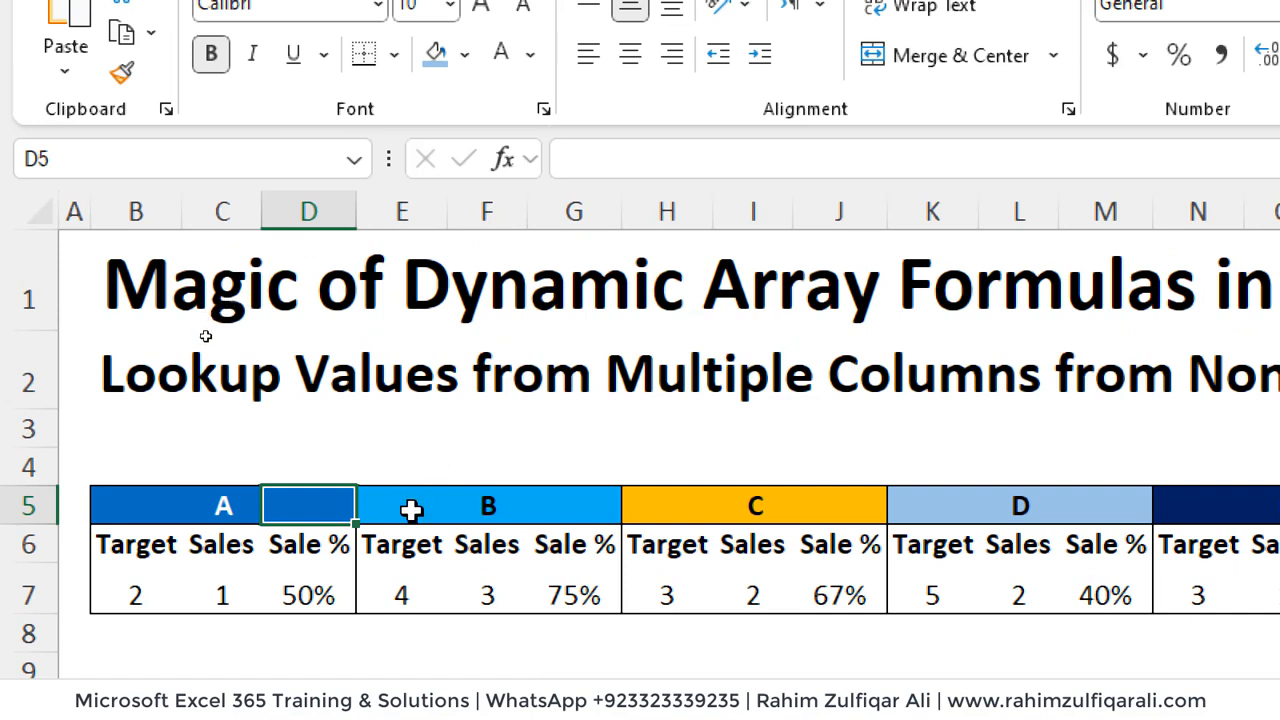
Step: Inspect the contents of header cells E5 to G5 that span group B
{"action": "left_click", "coordinate": [411, 508]}
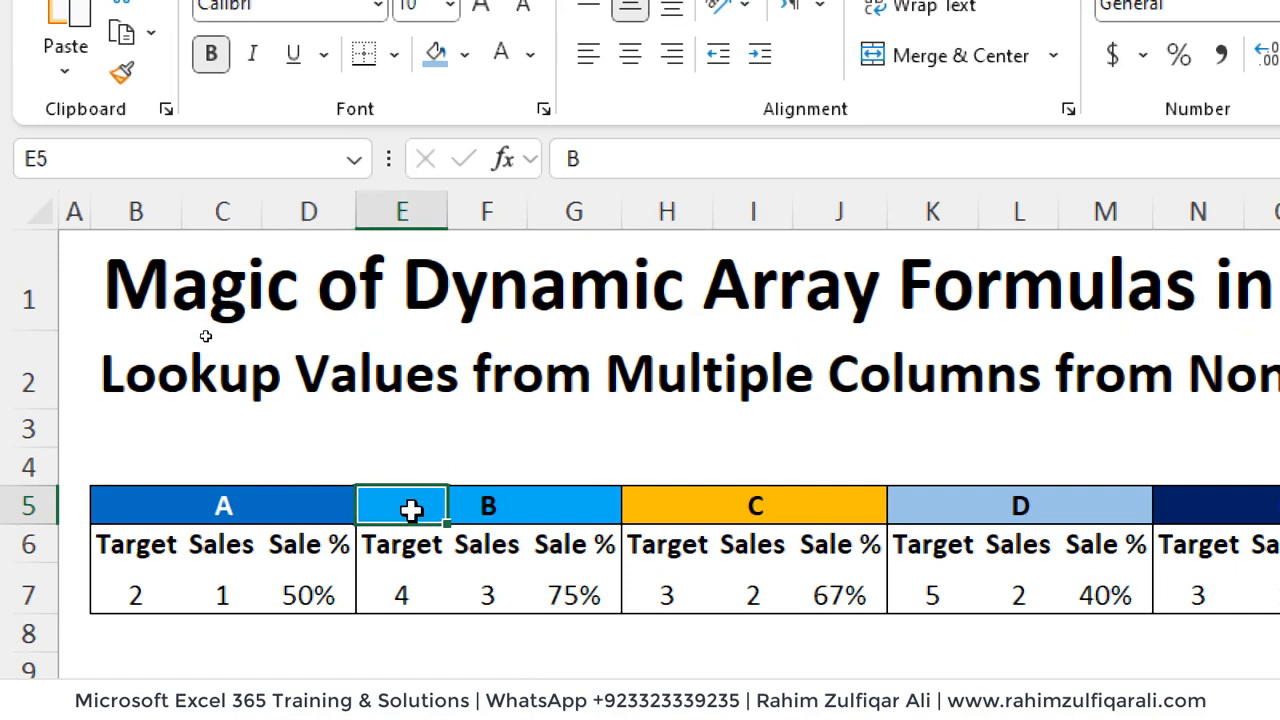
{"action": "left_click", "coordinate": [487, 501]}
{"action": "left_click", "coordinate": [543, 503]}
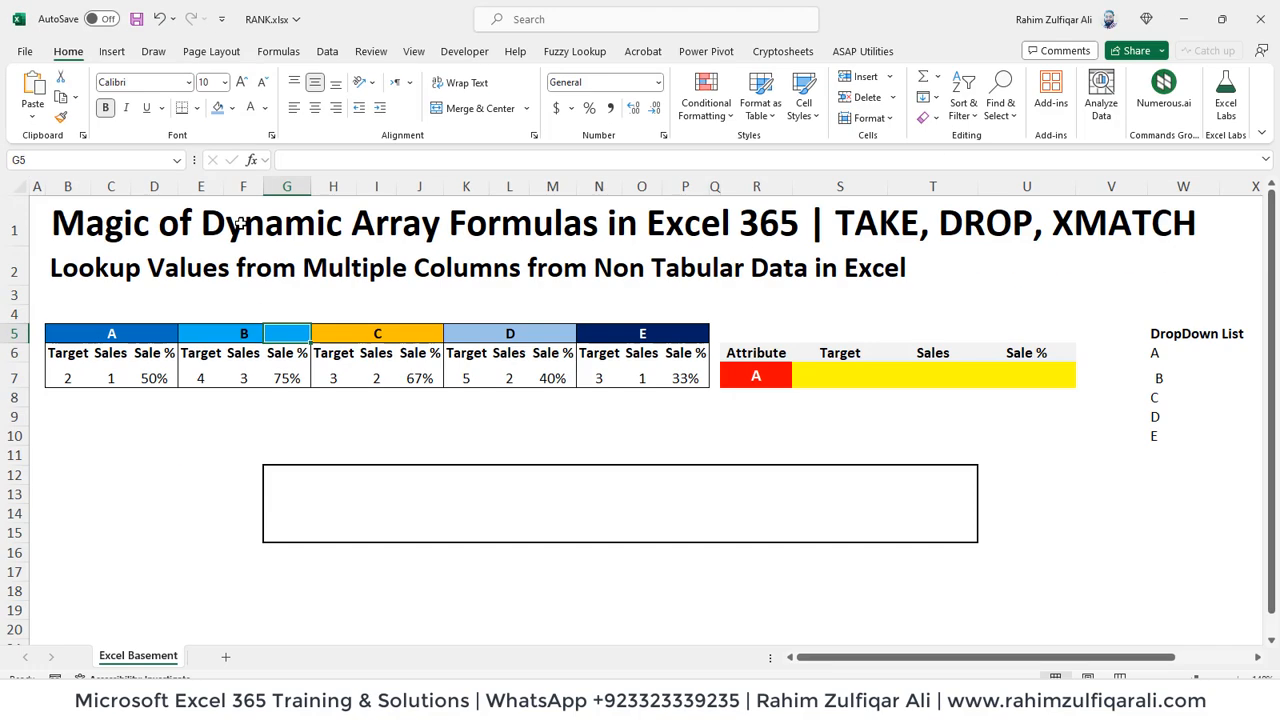
Step: Review the arguments of the TOCOL and FILTER formula in W6 without editing it
{"action": "key", "text": "Right"}
{"action": "key", "text": "Right"}
{"action": "key", "text": "Right"}
{"action": "key", "text": "Right"}
{"action": "key", "text": "Right"}
{"action": "key", "text": "Right"}
{"action": "key", "text": "Right"}
{"action": "key", "text": "Right"}
{"action": "key", "text": "Right"}
{"action": "key", "text": "Right"}
{"action": "key", "text": "Right"}
{"action": "key", "text": "Right"}
{"action": "key", "text": "Right"}
{"action": "key", "text": "Right"}
{"action": "key", "text": "Right"}
{"action": "key", "text": "Right"}
{"action": "key", "text": "Right"}
{"action": "key", "text": "Right"}
{"action": "key", "text": "Down"}
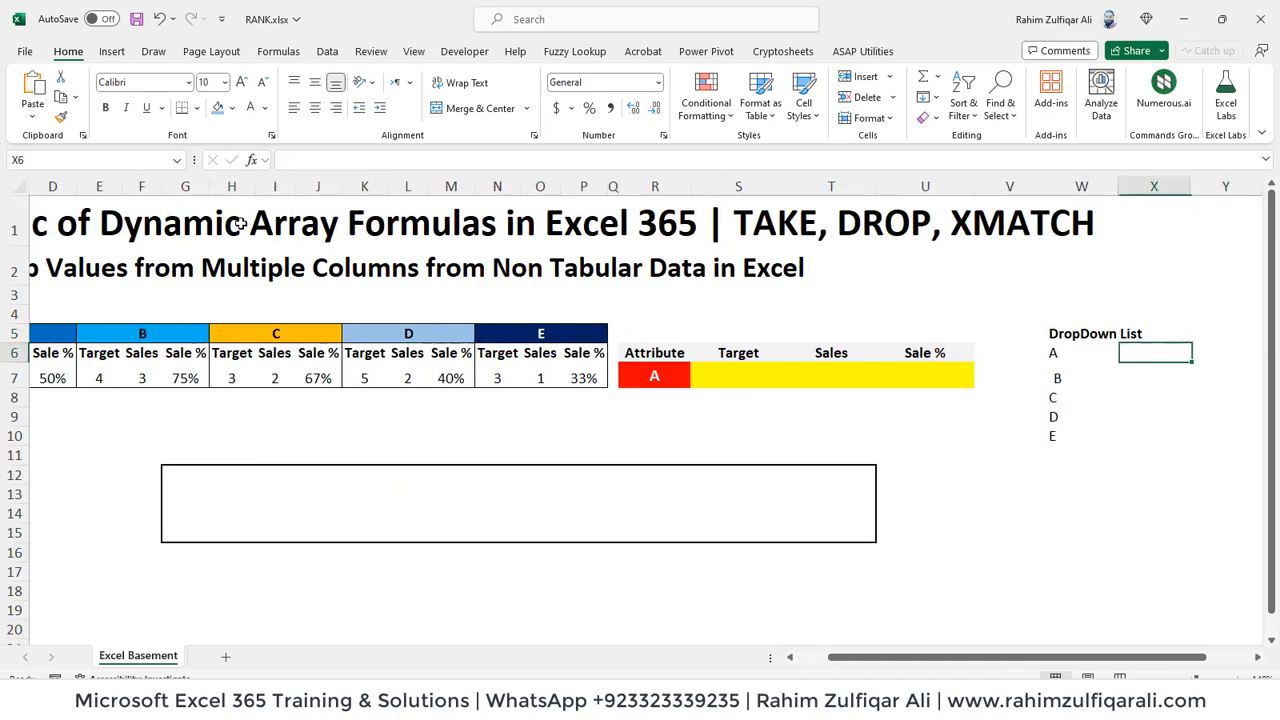
{"action": "key", "text": "Left"}
{"action": "key", "text": "Left"}
{"action": "key", "text": "F2"}
{"action": "key", "text": "Left"}
{"action": "key", "text": "Left"}
{"action": "key", "text": "Left"}
{"action": "key", "text": "Left"}
{"action": "key", "text": "Left"}
{"action": "key", "text": "Left"}
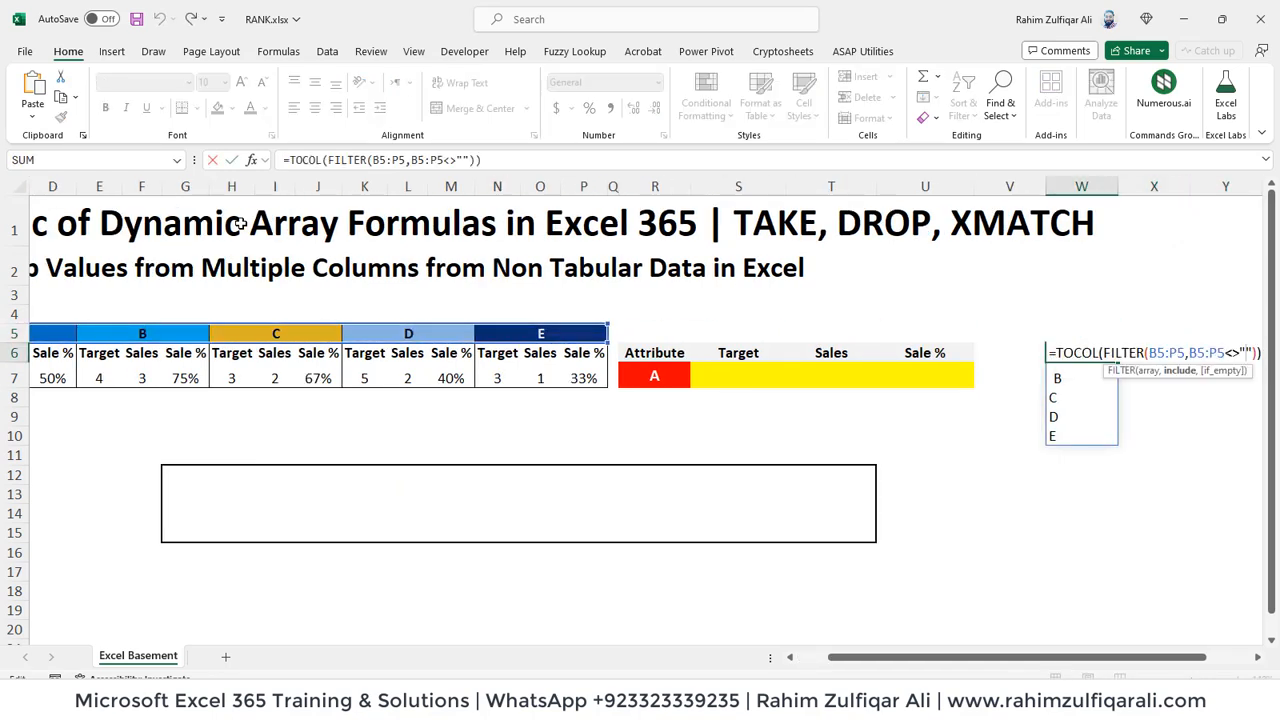
{"action": "key", "text": "Left"}
{"action": "key", "text": "Left"}
{"action": "key", "text": "Left"}
{"action": "key", "text": "Left"}
{"action": "key", "text": "Left"}
{"action": "key", "text": "Left"}
{"action": "key", "text": "Right"}
{"action": "key", "text": "Right"}
{"action": "key", "text": "Right"}
{"action": "key", "text": "Right"}
{"action": "key", "text": "Return"}
Step: Look through the spilled group list under the DropDown List heading in column W
{"action": "key", "text": "Down"}
{"action": "key", "text": "Down"}
{"action": "key", "text": "Down"}
{"action": "key", "text": "Down"}
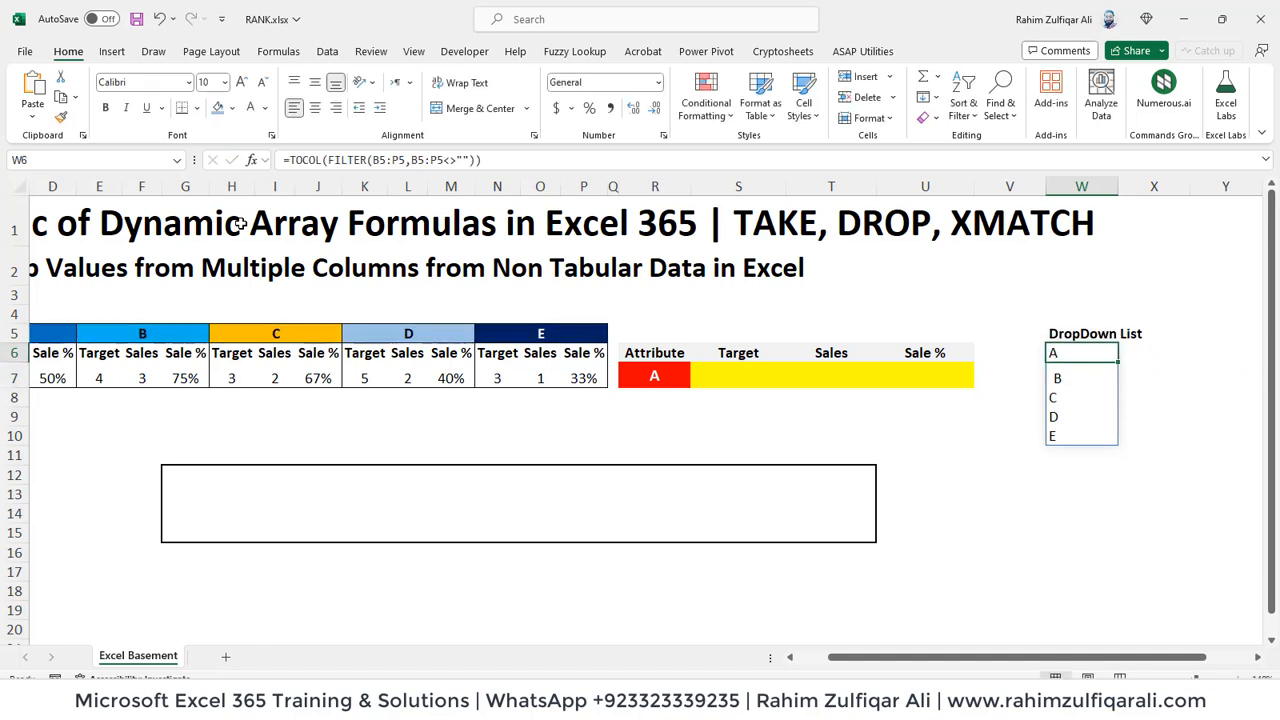
{"action": "key", "text": "Up"}
{"action": "key", "text": "Up"}
{"action": "key", "text": "Up"}
{"action": "key", "text": "Up"}
{"action": "key", "text": "Up"}
{"action": "key", "text": "Up"}
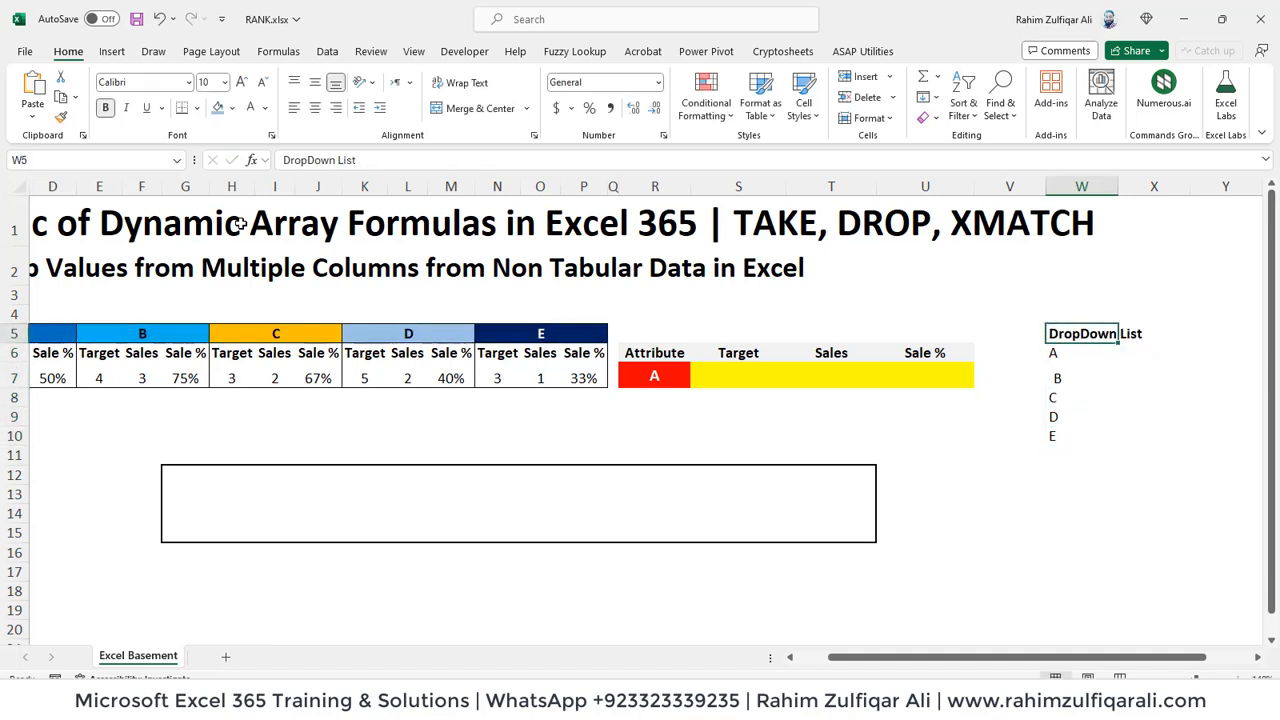
{"action": "key", "text": "Left"}
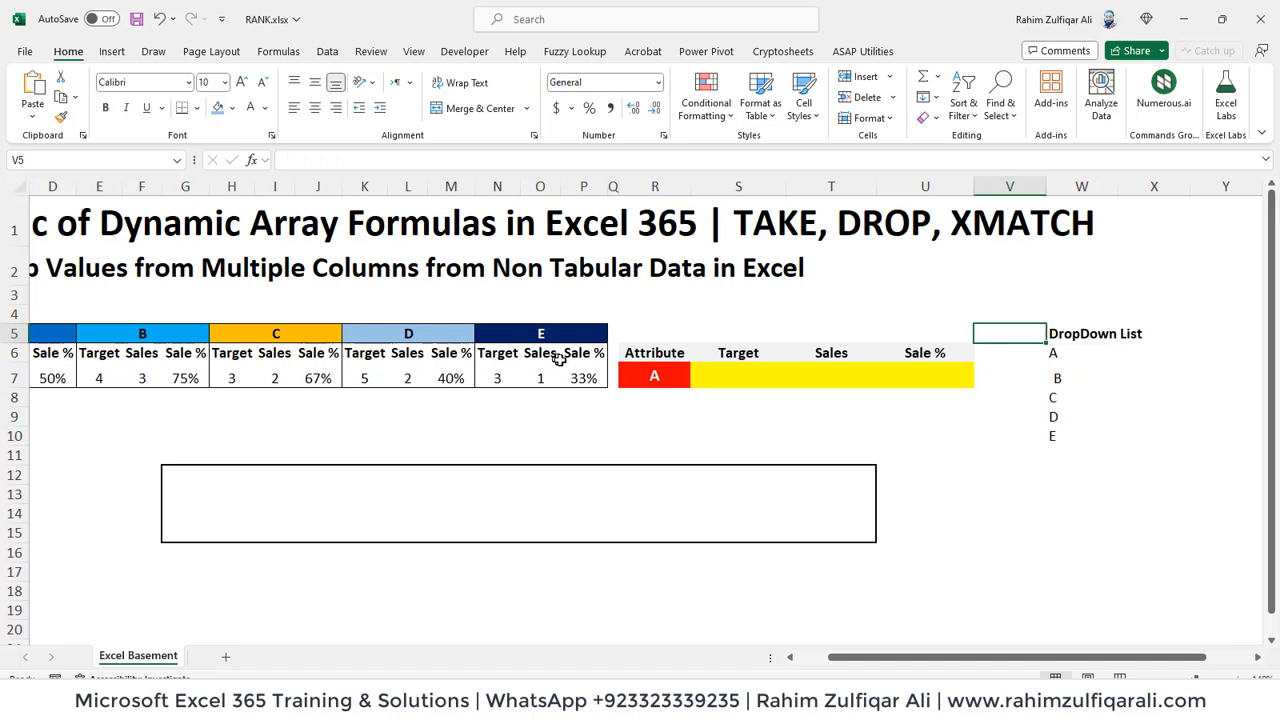
Step: Add a List data validation to the Attribute cell R7 with =W6# as its source
{"action": "left_click", "coordinate": [640, 376]}
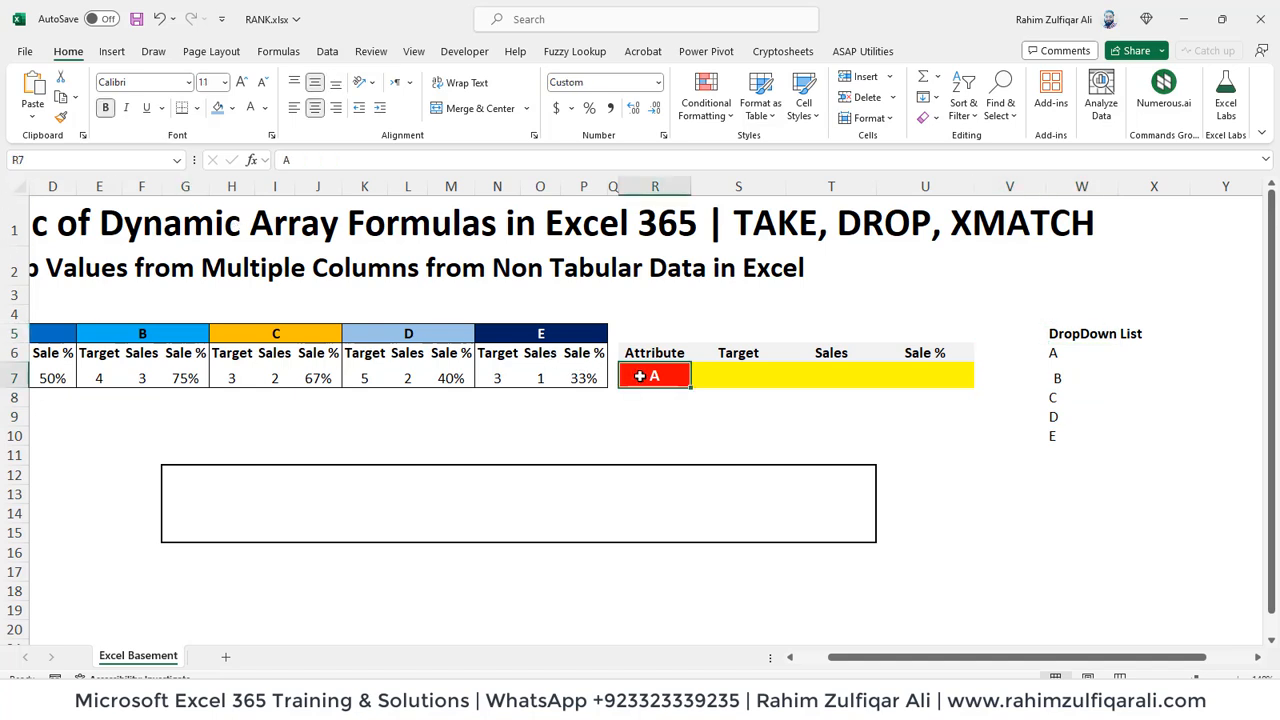
{"action": "left_click", "coordinate": [328, 52]}
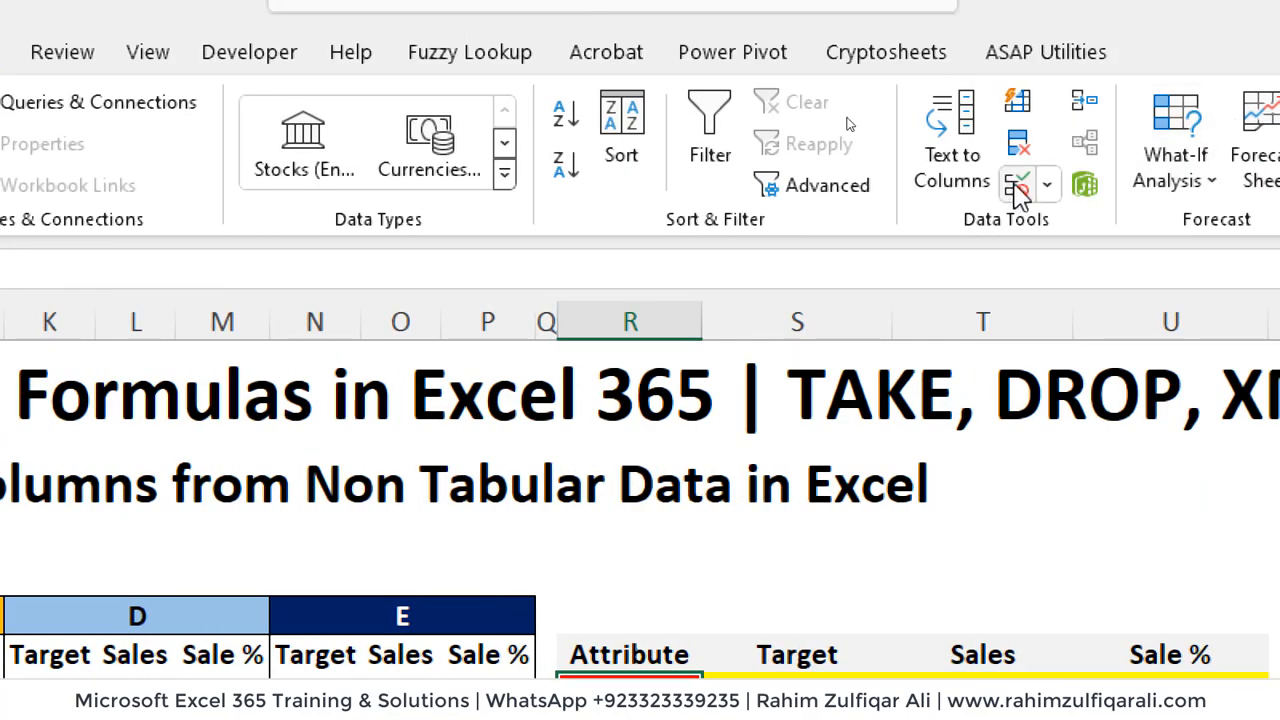
{"action": "left_click", "coordinate": [1016, 188]}
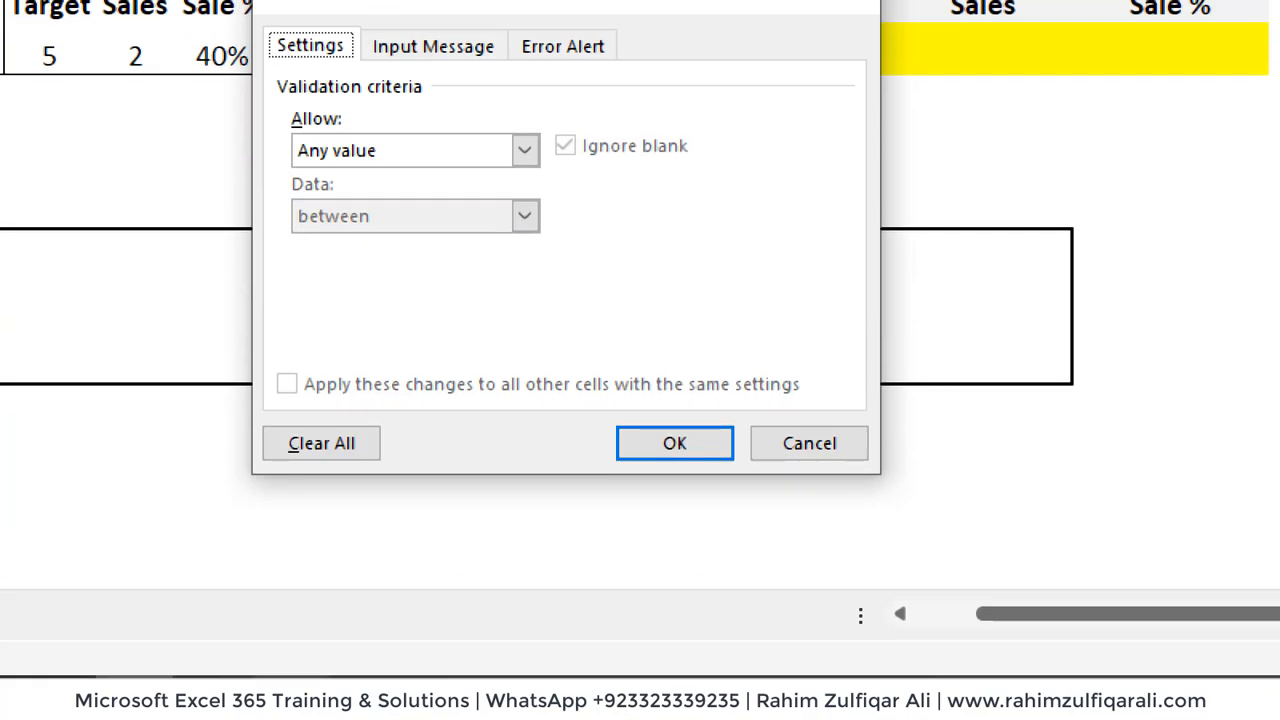
{"action": "left_click", "coordinate": [357, 156]}
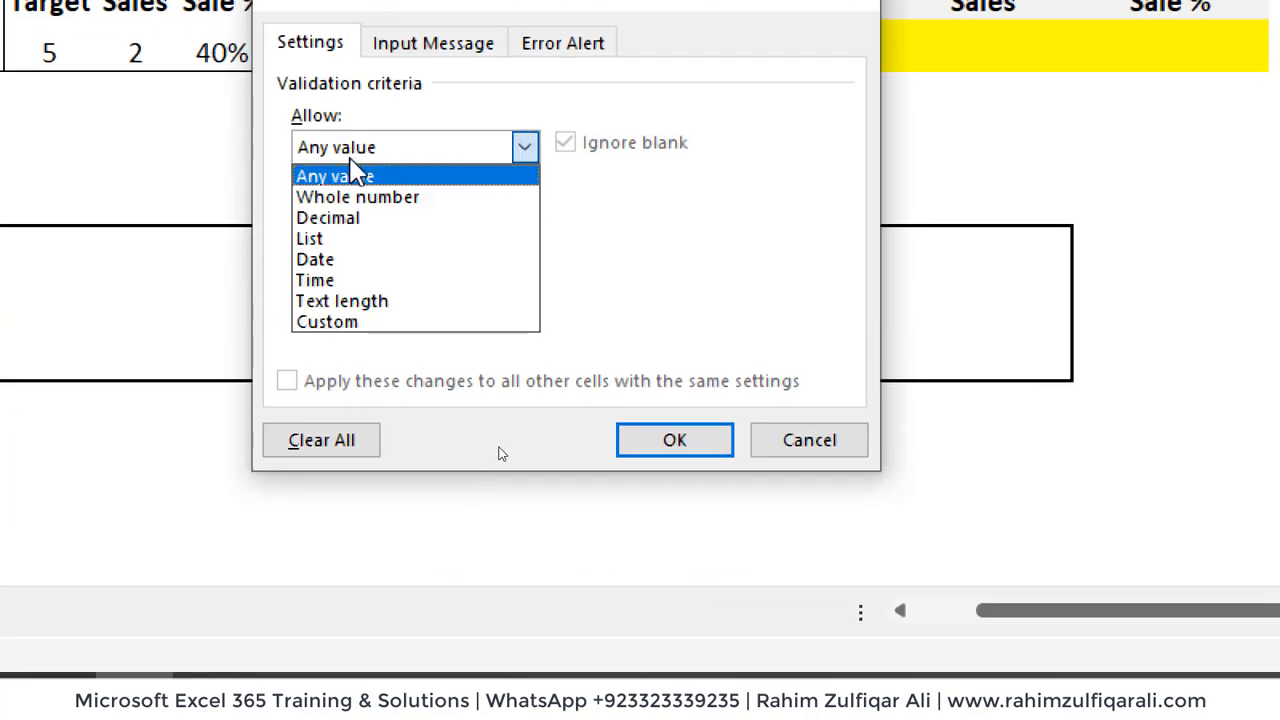
{"action": "left_click", "coordinate": [318, 239]}
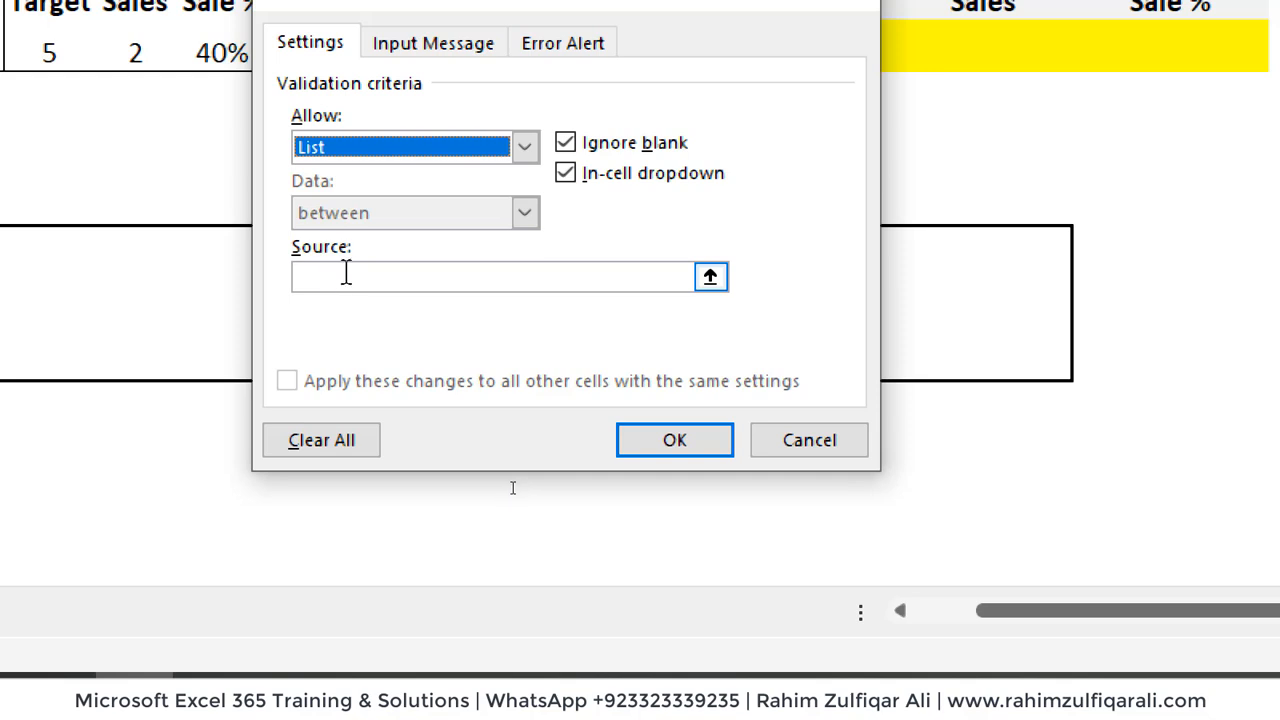
{"action": "left_click", "coordinate": [345, 272]}
{"action": "type", "text": "="}
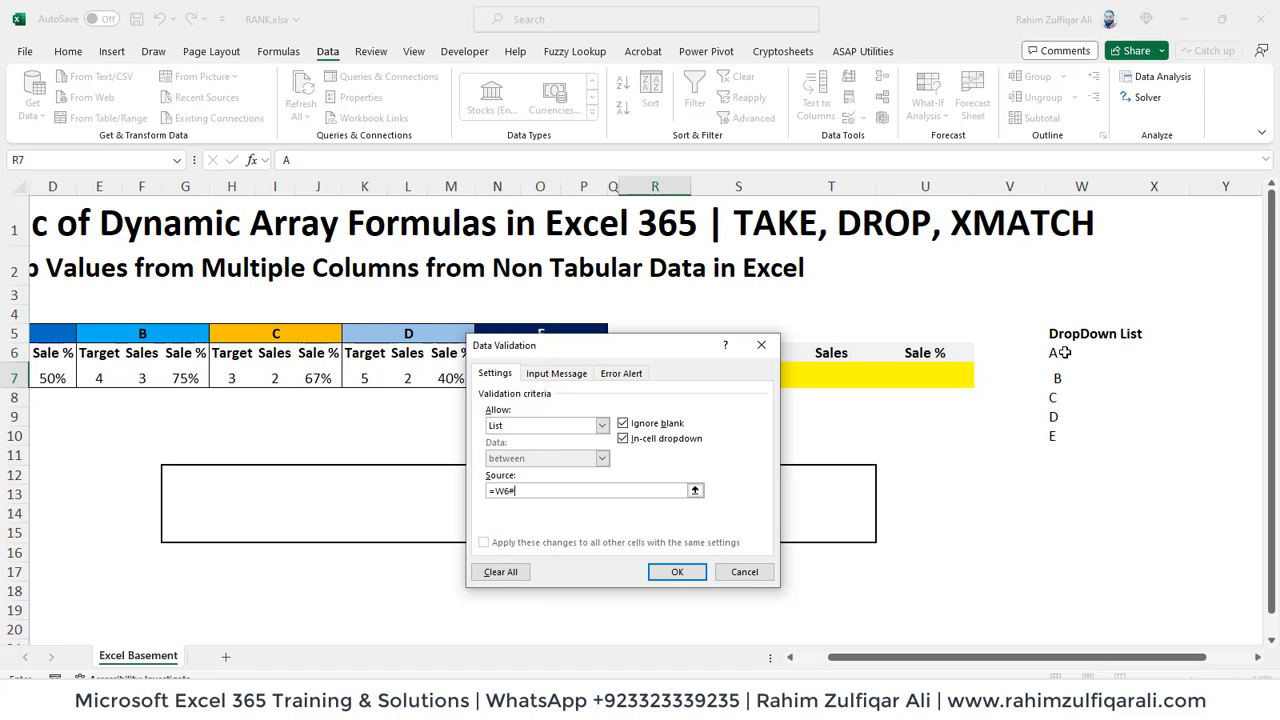
{"action": "left_click", "coordinate": [677, 571]}
Step: Test the Attribute dropdown in R7 by choosing E, C and finally A
{"action": "left_click", "coordinate": [698, 380]}
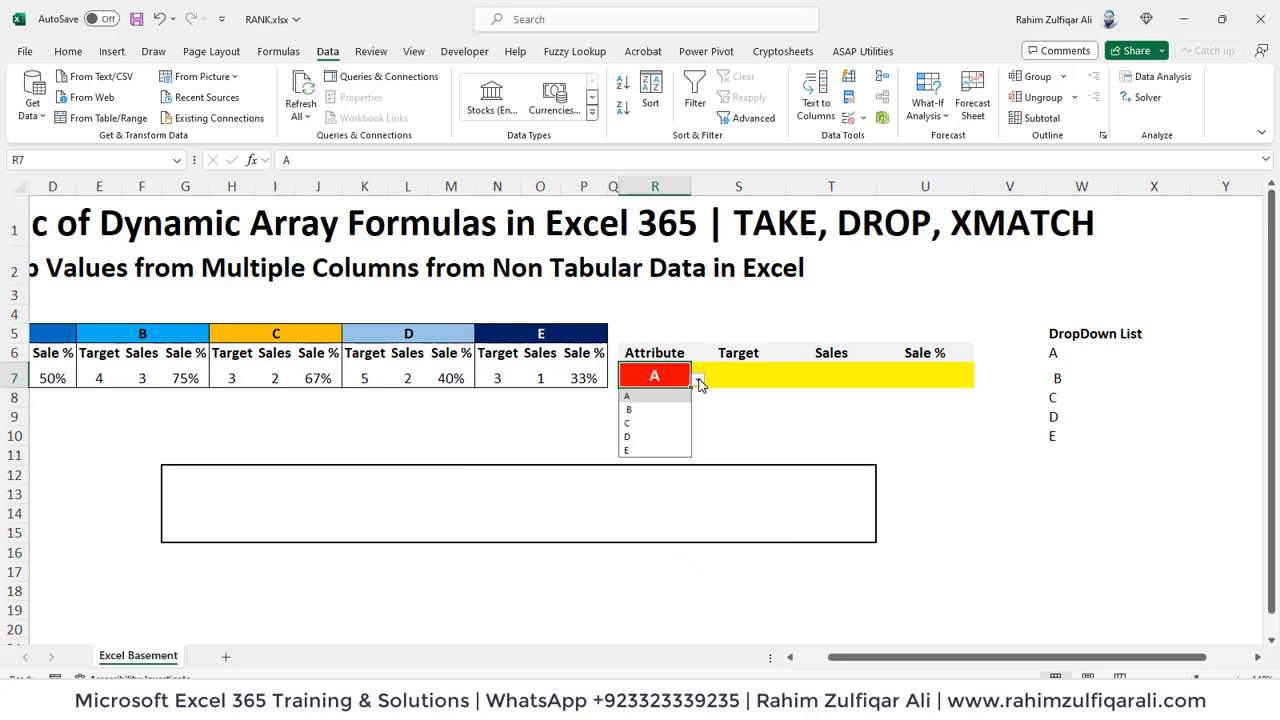
{"action": "left_click", "coordinate": [698, 380]}
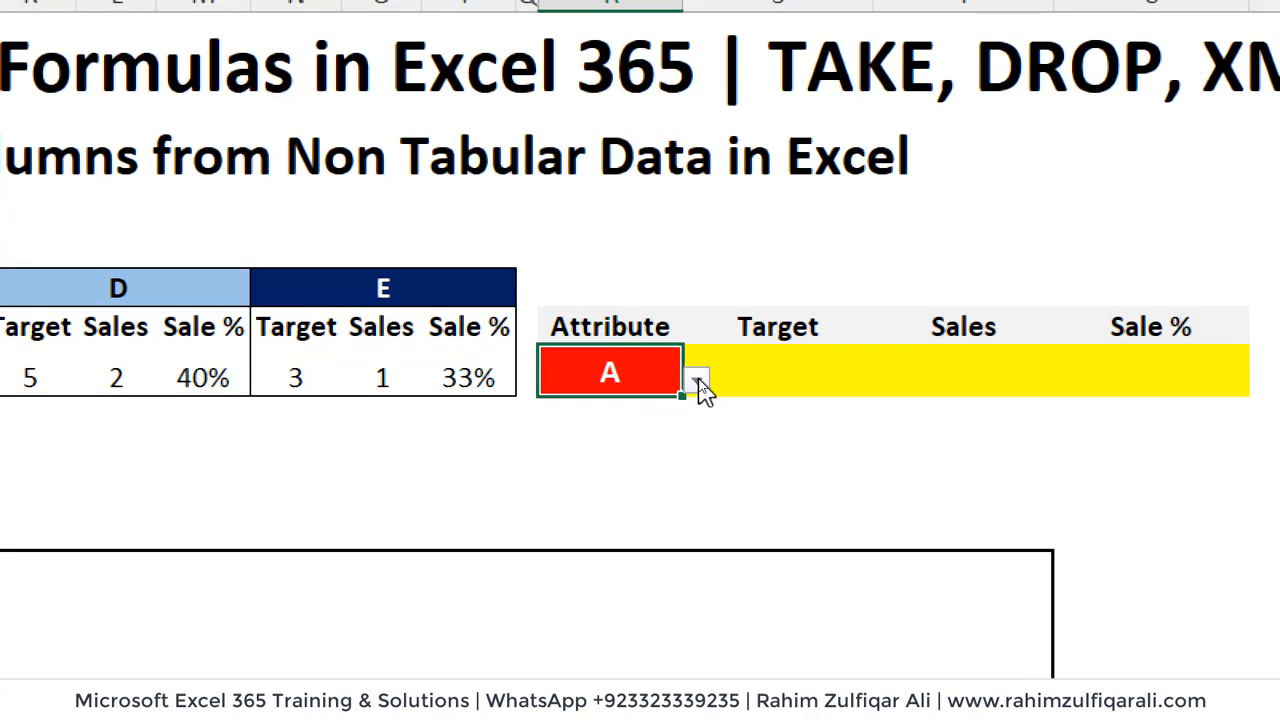
{"action": "left_click", "coordinate": [698, 380]}
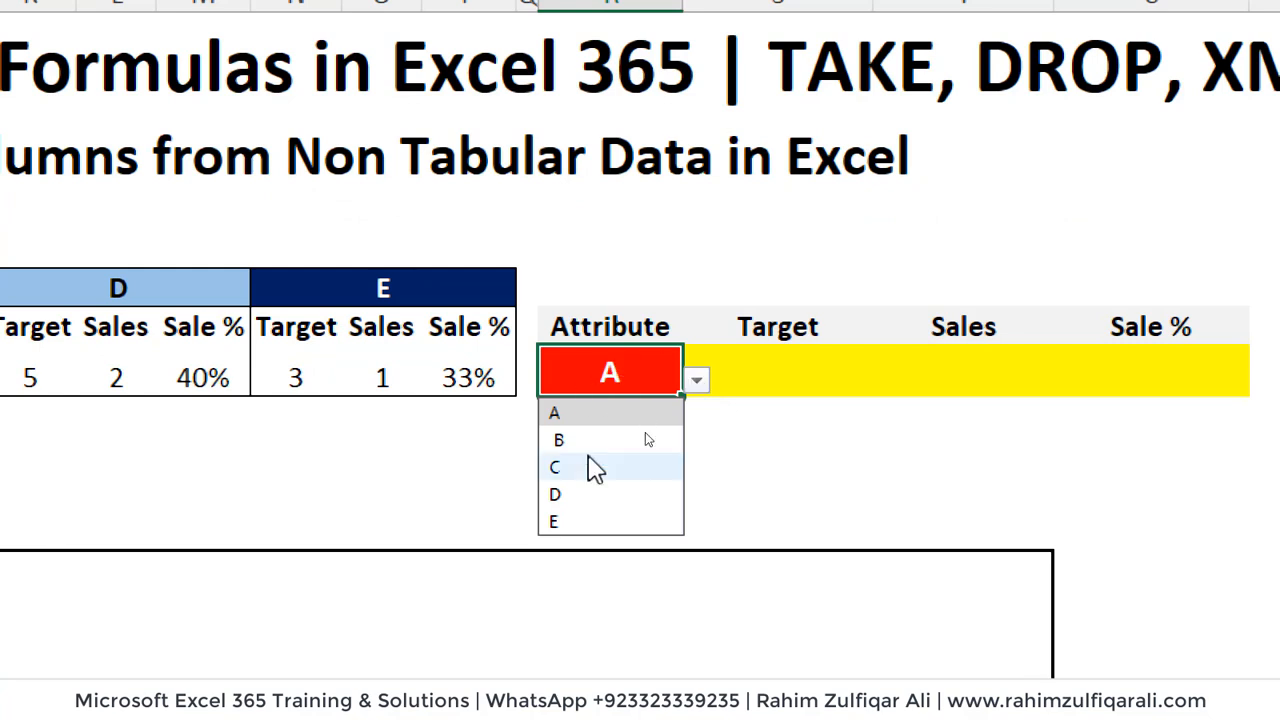
{"action": "left_click", "coordinate": [600, 521]}
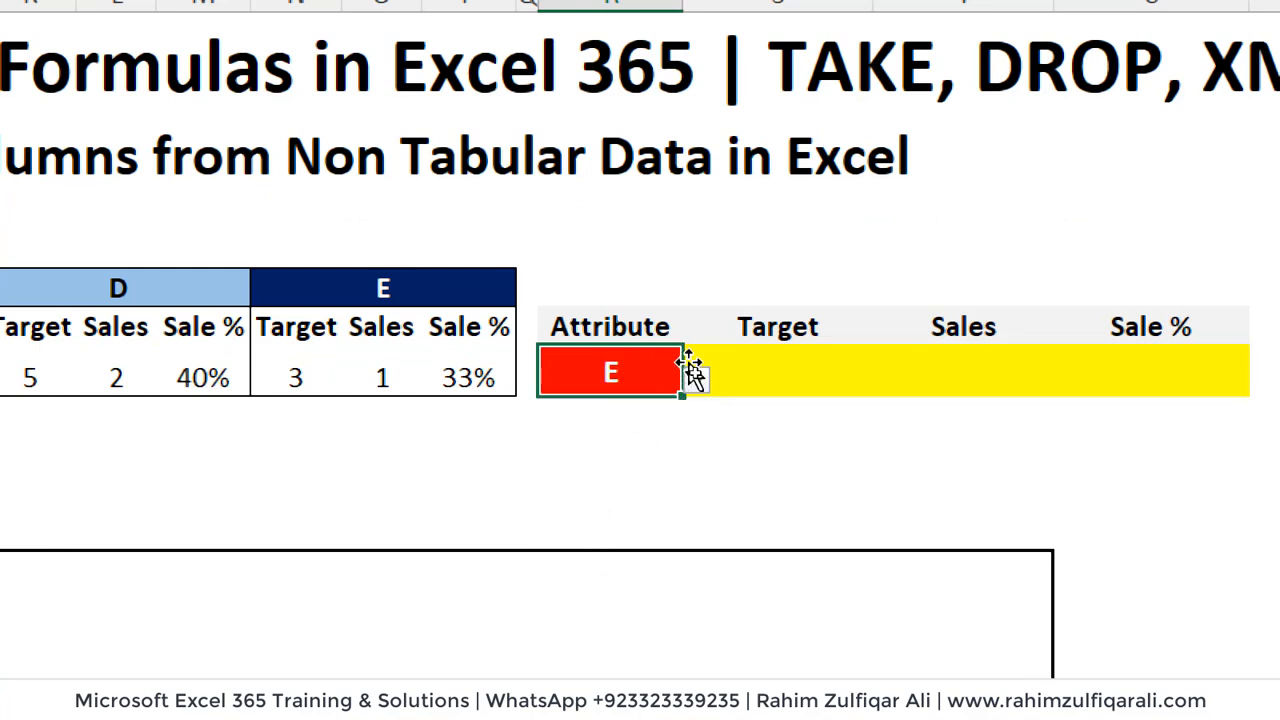
{"action": "left_click", "coordinate": [697, 380]}
{"action": "left_click", "coordinate": [575, 465]}
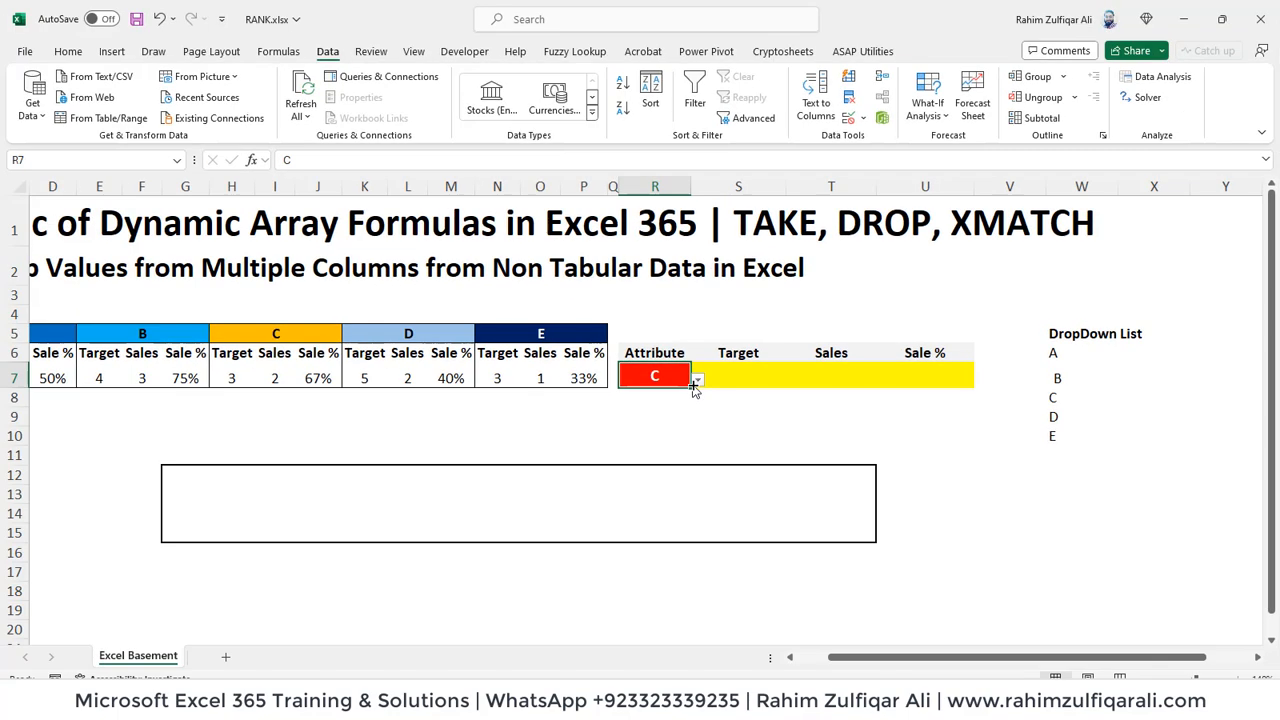
{"action": "left_click", "coordinate": [696, 379]}
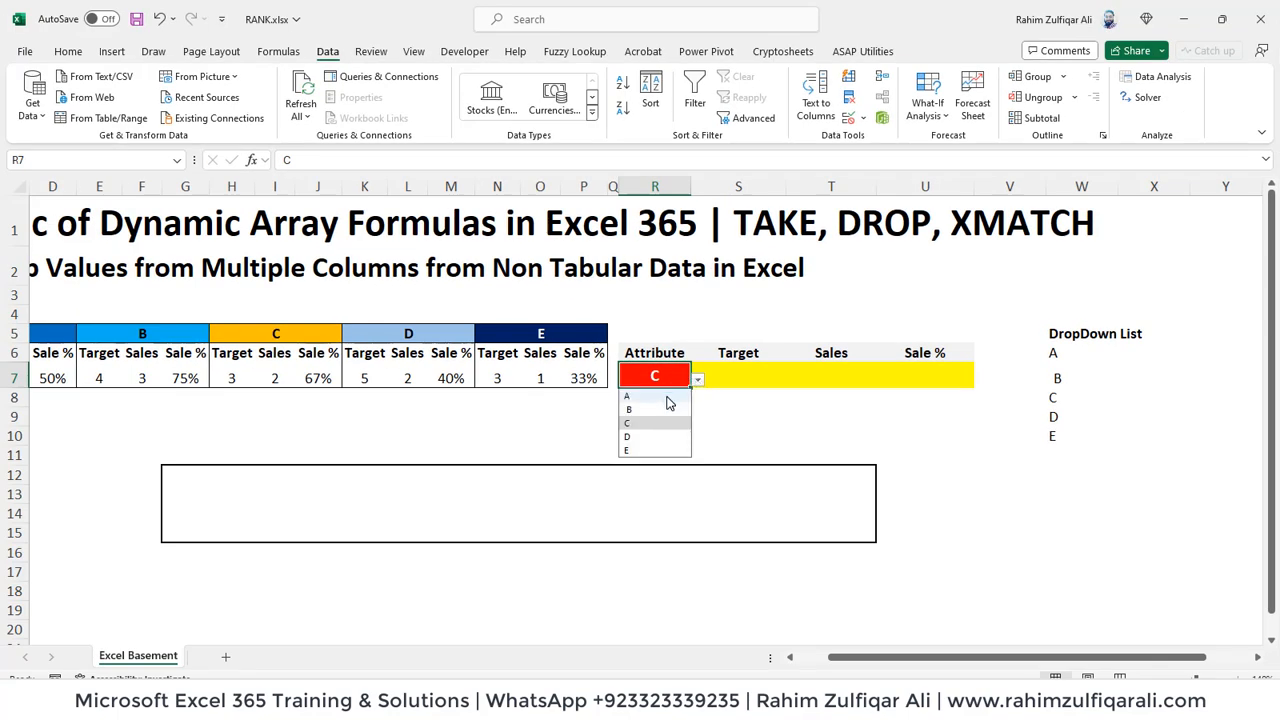
{"action": "left_click", "coordinate": [667, 398]}
Step: Look across the source values in row 7 from group A to E and return to the Attribute cell R7
{"action": "key", "text": "Left"}
{"action": "key", "text": "Left"}
{"action": "key", "text": "Left"}
{"action": "key", "text": "Left"}
{"action": "key", "text": "Left"}
{"action": "key", "text": "Left"}
{"action": "key", "text": "Left"}
{"action": "key", "text": "Left"}
{"action": "key", "text": "Left"}
{"action": "key", "text": "Left"}
{"action": "key", "text": "Left"}
{"action": "key", "text": "Left"}
{"action": "key", "text": "Left"}
{"action": "key", "text": "Left"}
{"action": "key", "text": "Left"}
{"action": "key", "text": "Left"}
{"action": "key", "text": "Left"}
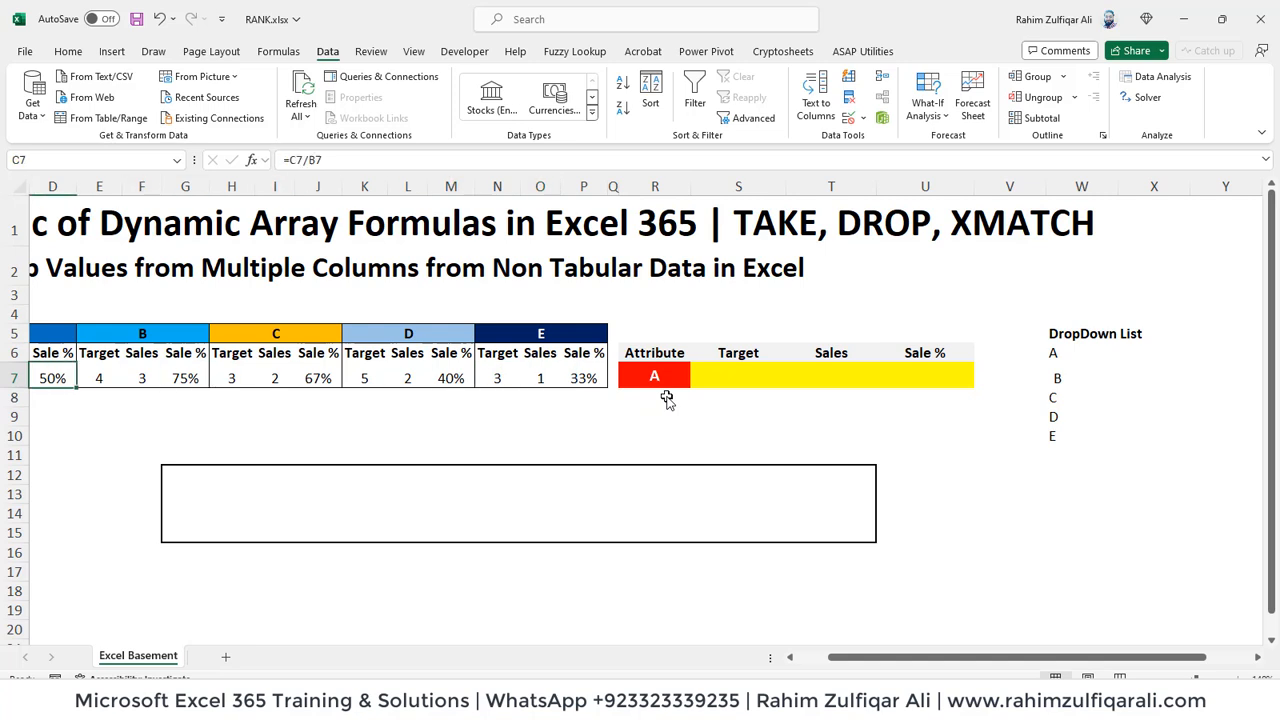
{"action": "key", "text": "Right"}
{"action": "key", "text": "Right"}
{"action": "key", "text": "Right"}
{"action": "key", "text": "Right"}
{"action": "key", "text": "Right"}
{"action": "key", "text": "Right"}
{"action": "key", "text": "Right"}
{"action": "key", "text": "Right"}
{"action": "key", "text": "Right"}
{"action": "key", "text": "Right"}
{"action": "key", "text": "Right"}
{"action": "key", "text": "Right"}
{"action": "key", "text": "Right"}
{"action": "key", "text": "Right"}
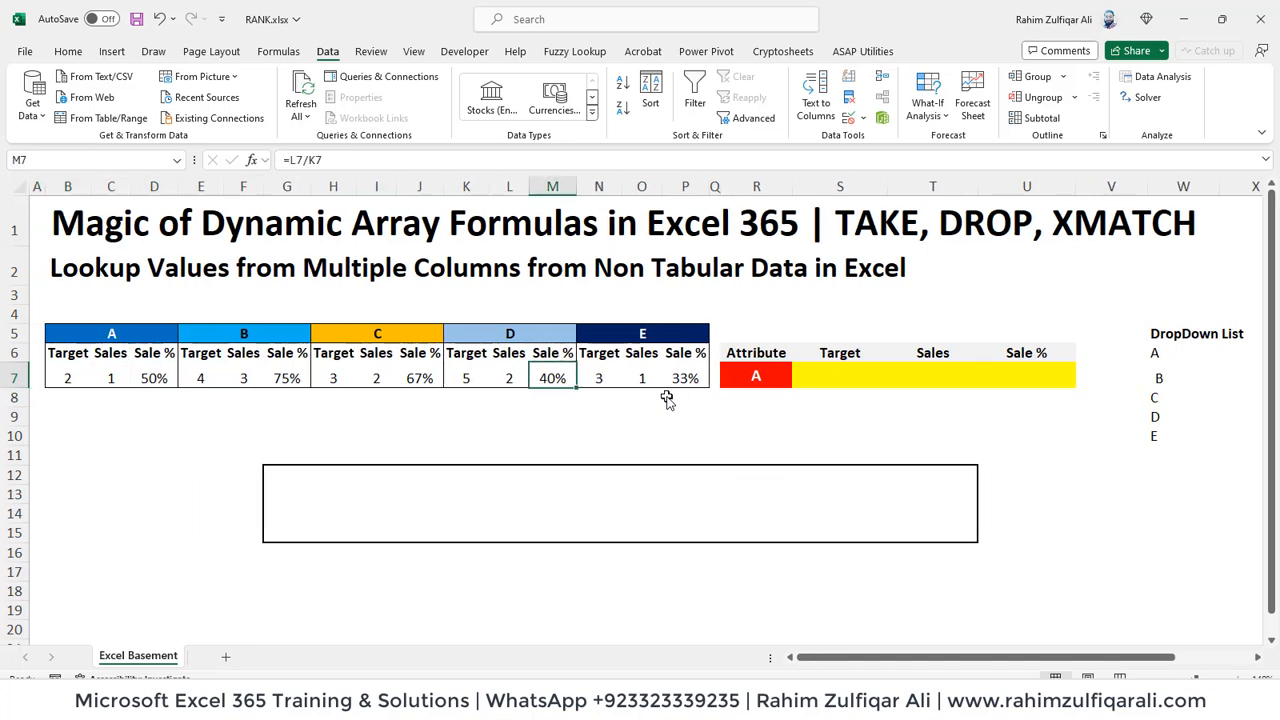
{"action": "key", "text": "Up"}
Step: Start the Target formula in S7 with =TAKE(DROP(B7:P7,, leaving the rows argument of DROP empty
{"action": "key", "text": "Right"}
{"action": "key", "text": "Right"}
{"action": "key", "text": "Right"}
{"action": "key", "text": "Down"}
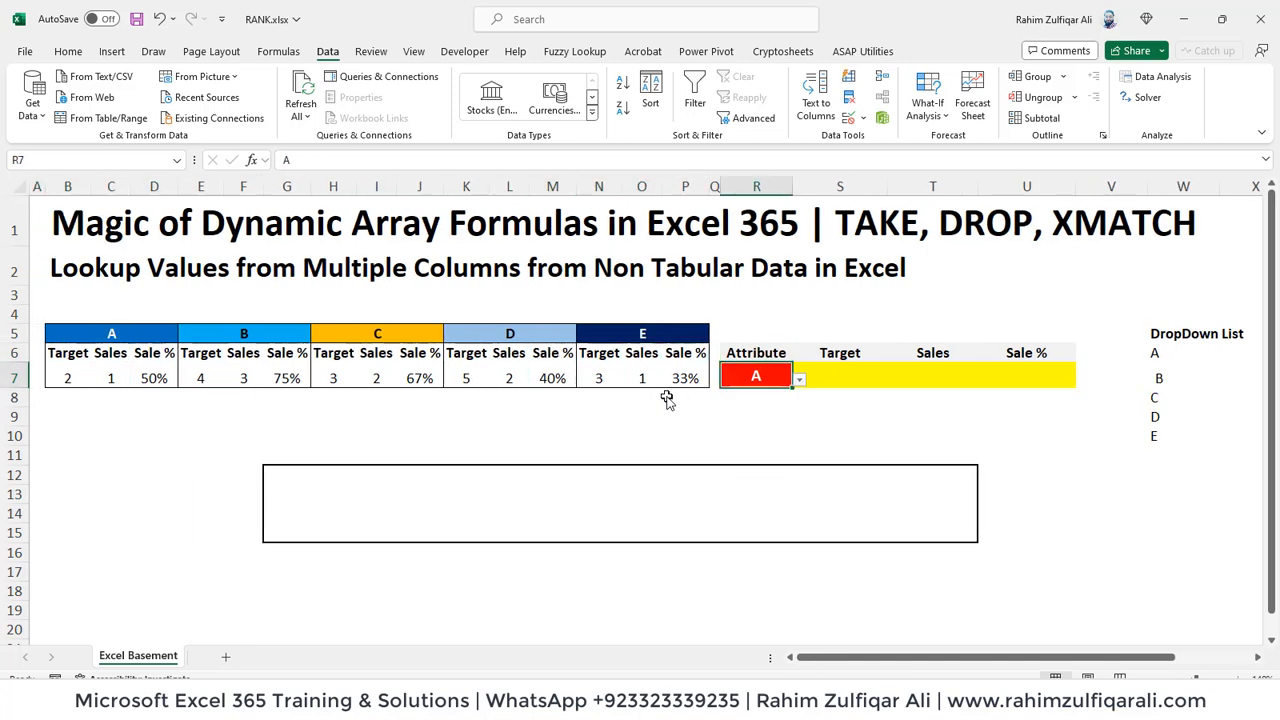
{"action": "key", "text": "Right"}
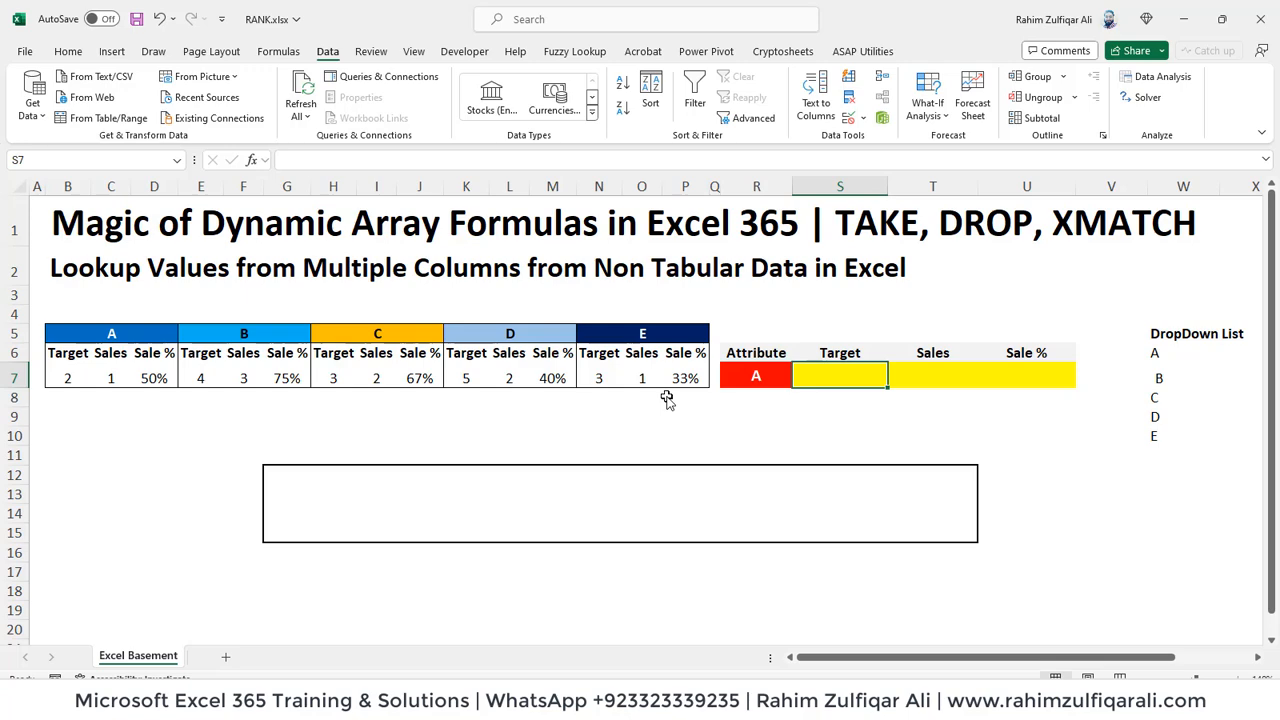
{"action": "type", "text": "="}
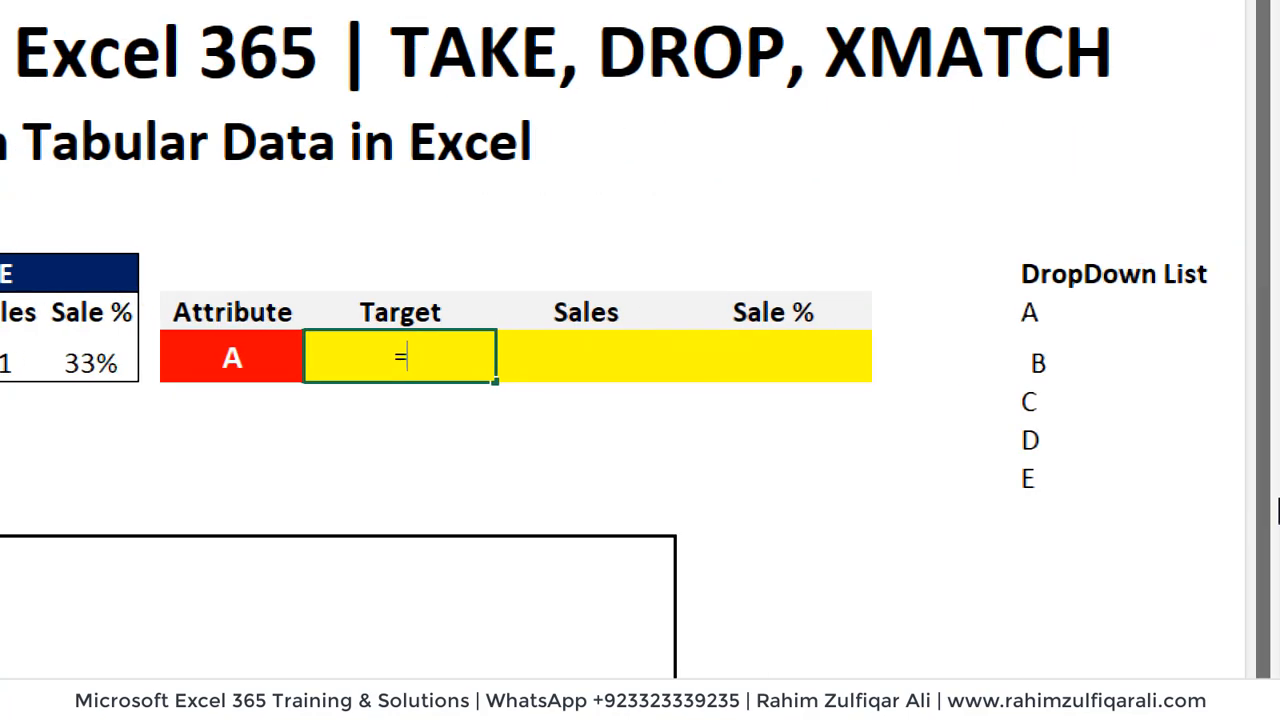
{"action": "type", "text": "TAKE("}
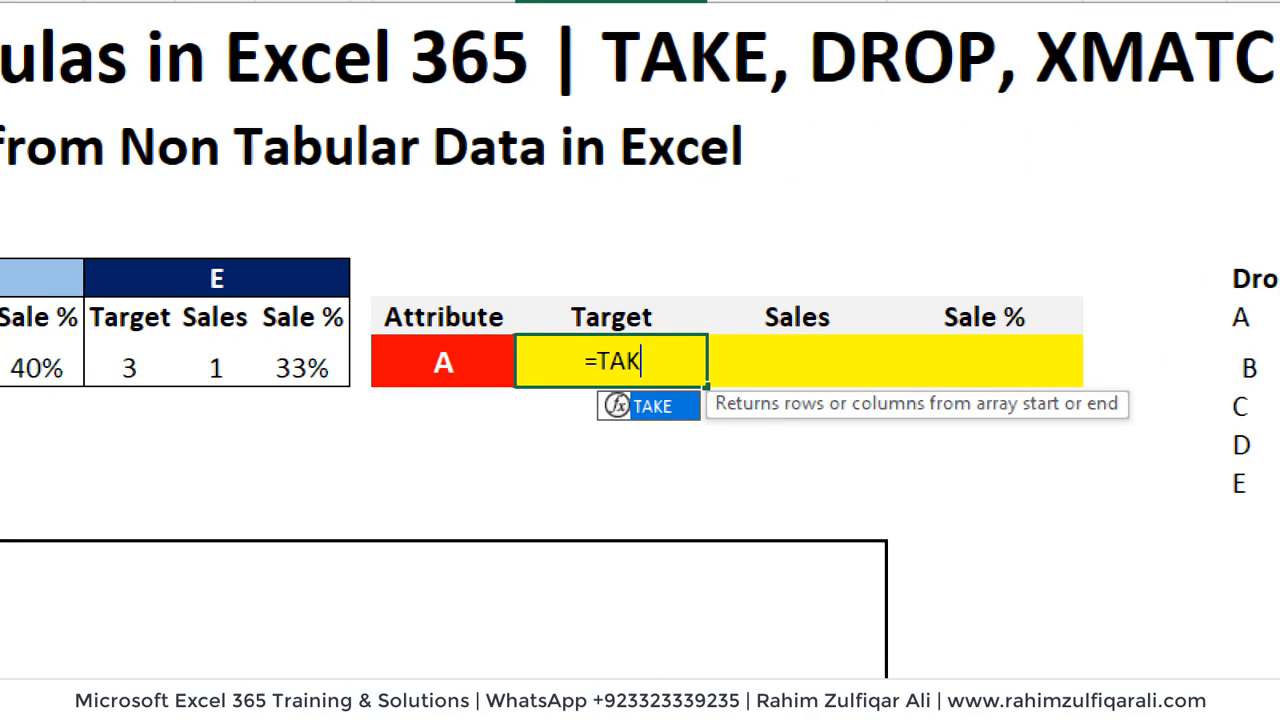
{"action": "type", "text": "DROP("}
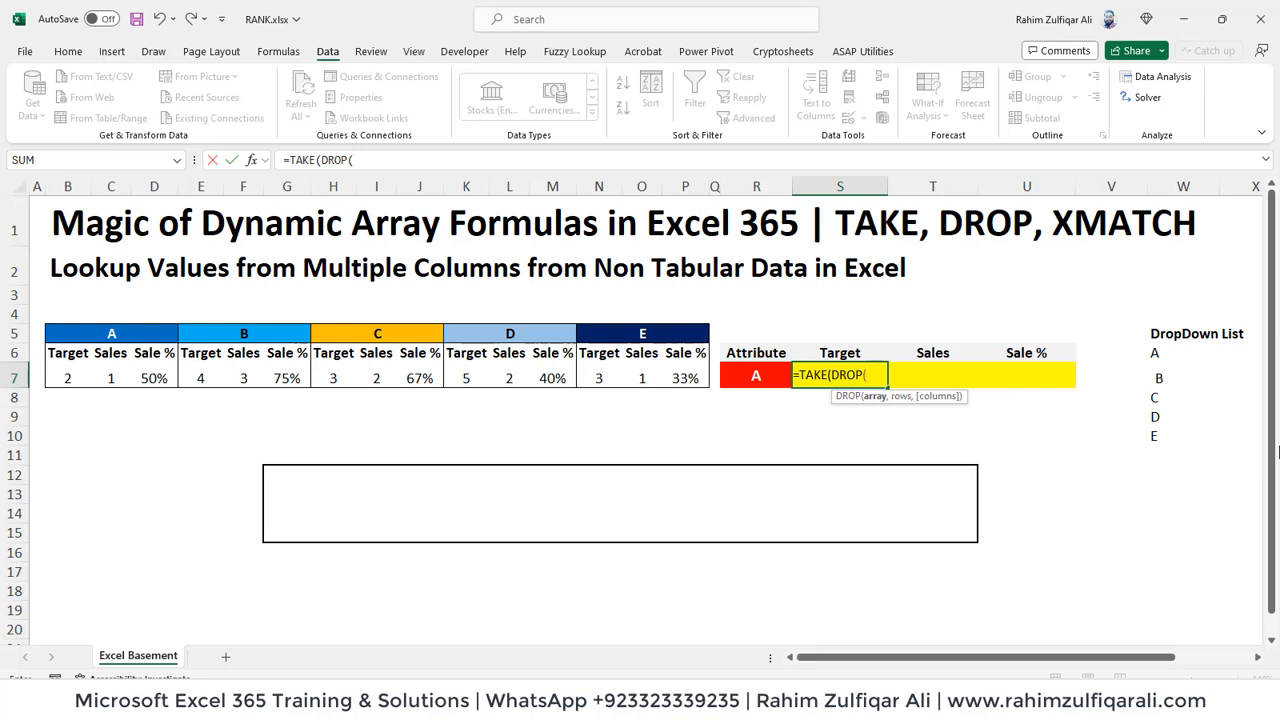
{"action": "key", "text": "Left"}
{"action": "key", "text": "Left"}
{"action": "key", "text": "Left"}
{"action": "key", "text": "Left"}
{"action": "key", "text": "Left"}
{"action": "key", "text": "Left"}
{"action": "key", "text": "Left"}
{"action": "key", "text": "Left"}
{"action": "key", "text": "Left"}
{"action": "key", "text": "Left"}
{"action": "key", "text": "Left"}
{"action": "key", "text": "Left"}
{"action": "key", "text": "Left"}
{"action": "key", "text": "Left"}
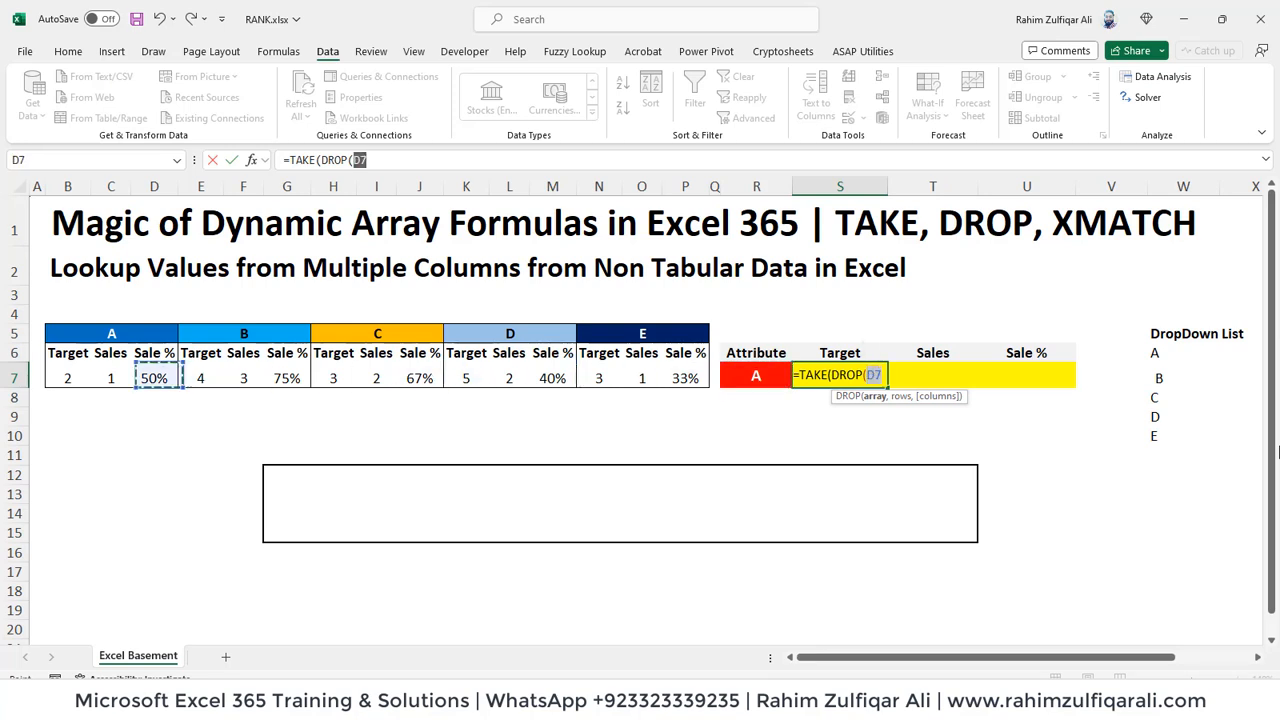
{"action": "key", "text": "Left"}
{"action": "key", "text": "Left"}
{"action": "key", "text": "Left"}
{"action": "key", "text": "shift+Right"}
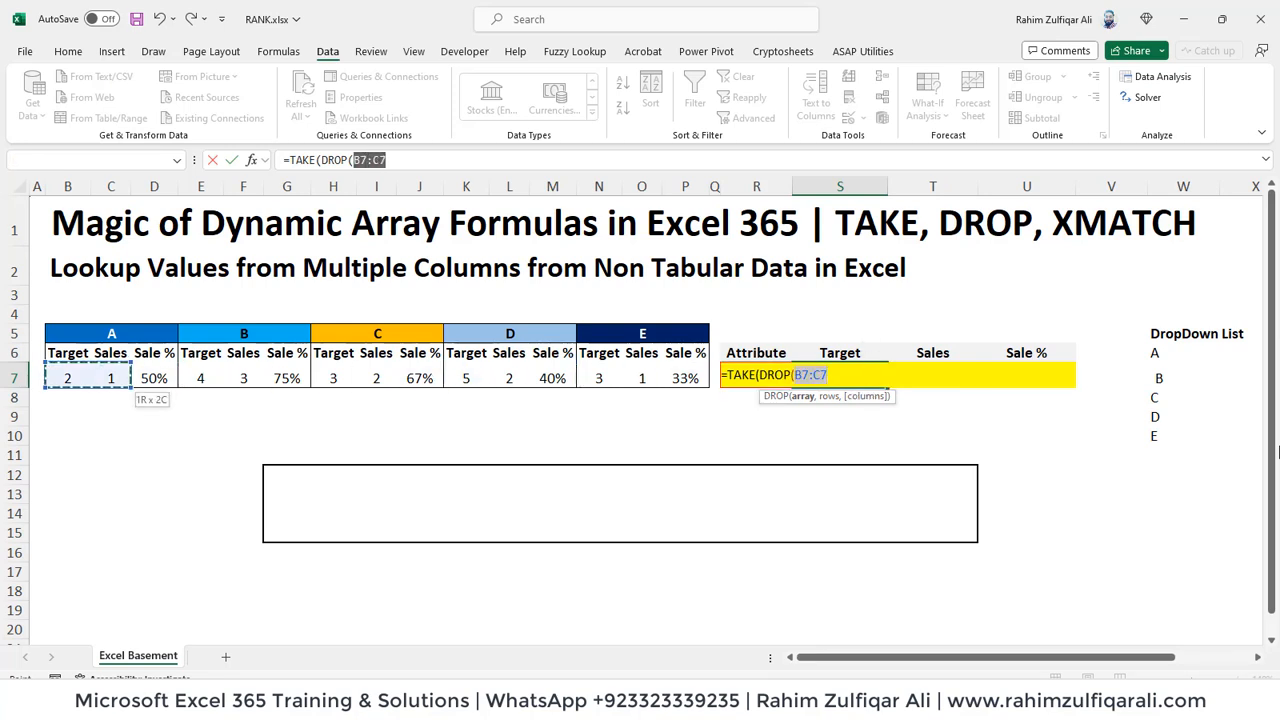
{"action": "key", "text": "shift+Right"}
{"action": "key", "text": "shift+Right"}
{"action": "key", "text": "shift+Right"}
{"action": "key", "text": "shift+Right"}
{"action": "key", "text": "shift+Right"}
{"action": "key", "text": "shift+Right"}
{"action": "key", "text": "shift+Right"}
{"action": "key", "text": "shift+Right"}
{"action": "key", "text": "shift+Right"}
{"action": "key", "text": "shift+Right"}
{"action": "key", "text": "shift+Right"}
{"action": "key", "text": "shift+Right"}
{"action": "key", "text": "shift+Right"}
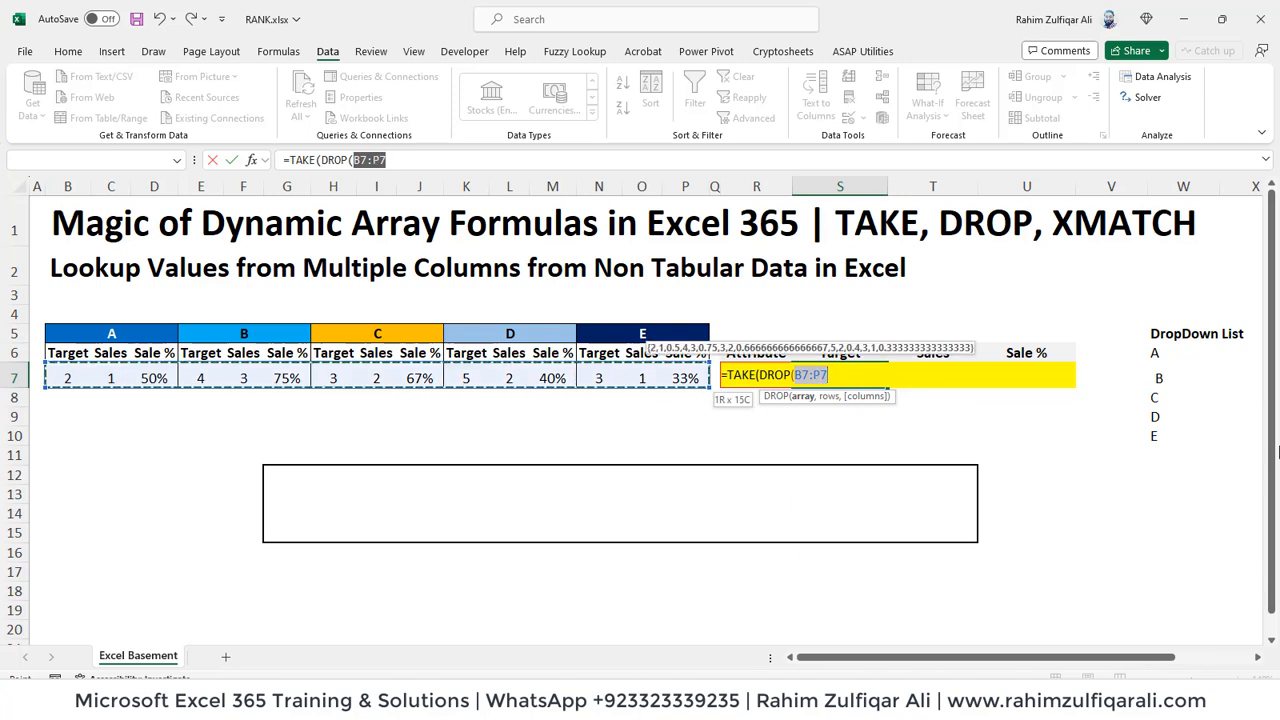
{"action": "type", "text": ",,"}
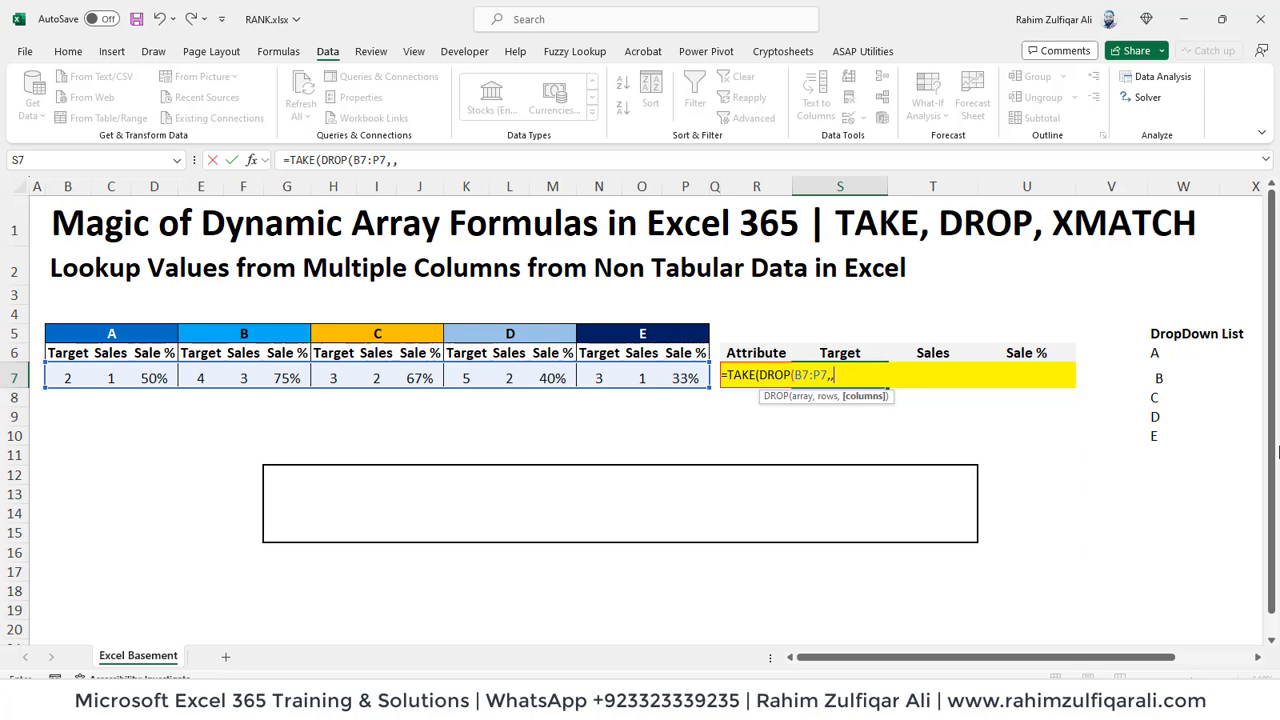
{"action": "type", "text": "XMATCH("}
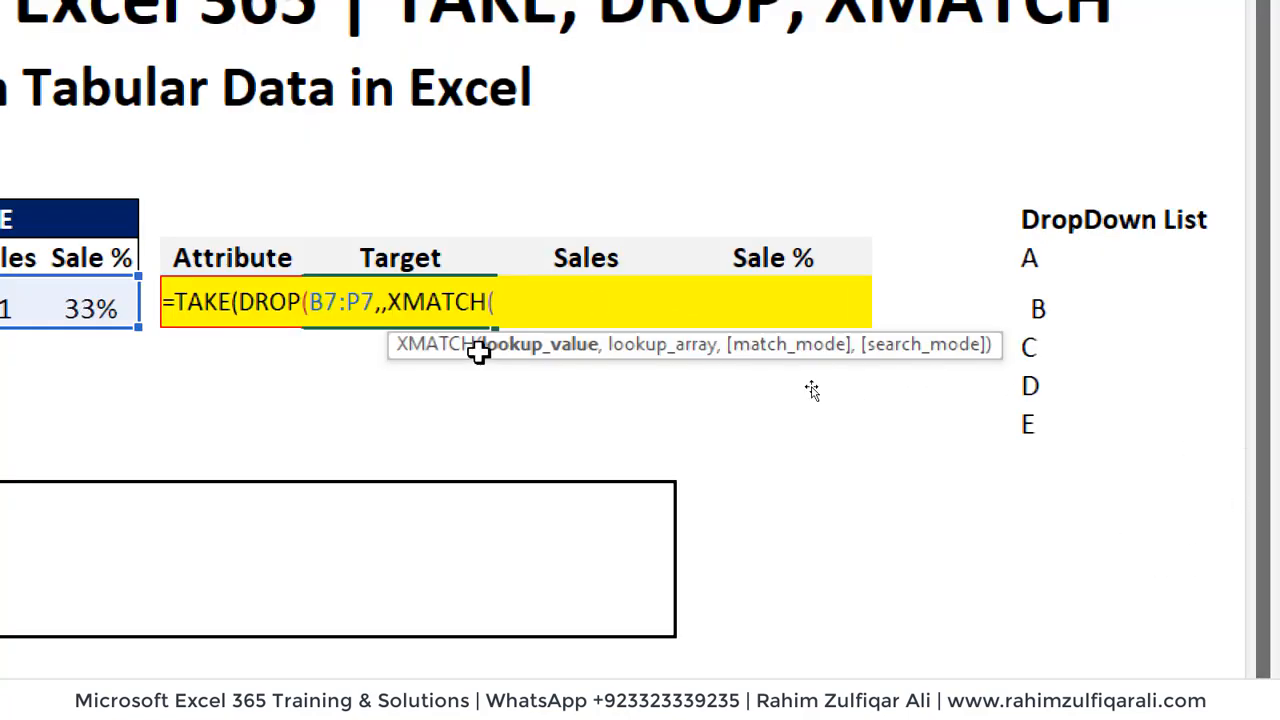
Step: Enter XMATCH(R7,B5:P5)-1 as the columns argument of DROP in the S7 formula and close DROP
{"action": "left_click", "coordinate": [406, 362]}
{"action": "key", "text": "Up"}
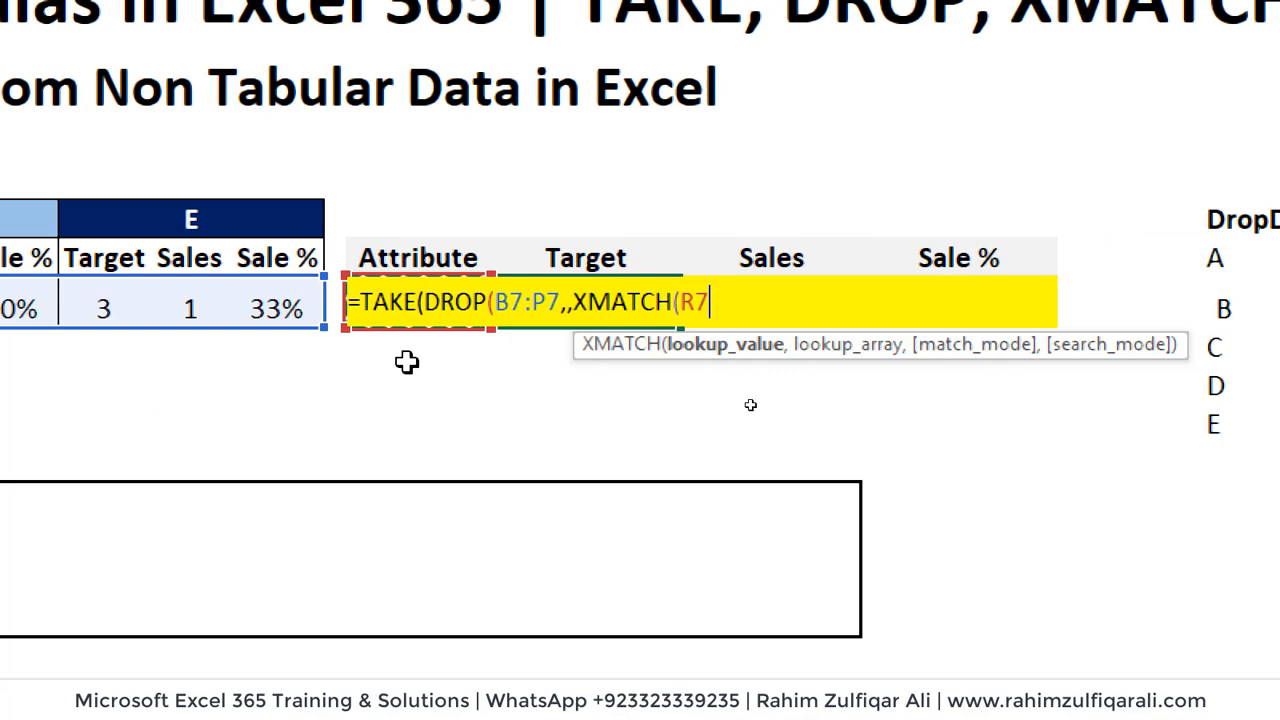
{"action": "type", "text": ","}
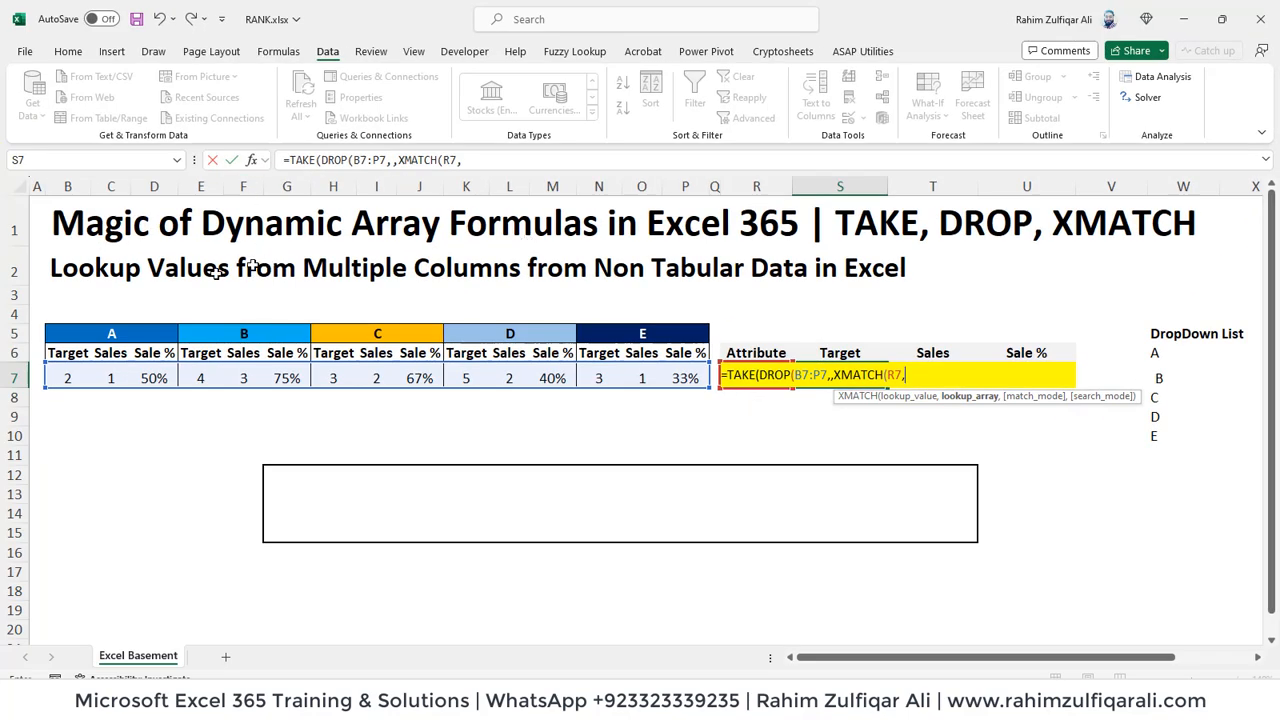
{"action": "left_click", "coordinate": [106, 331]}
{"action": "key", "text": "Left"}
{"action": "key", "text": "shift+Right"}
{"action": "key", "text": "shift+Right"}
{"action": "key", "text": "shift+Right"}
{"action": "key", "text": "shift+Right"}
{"action": "key", "text": "shift+Right"}
{"action": "key", "text": "shift+Right"}
{"action": "key", "text": "shift+Right"}
{"action": "key", "text": "shift+Right"}
{"action": "key", "text": "shift+Right"}
{"action": "key", "text": "shift+Right"}
{"action": "key", "text": "shift+Right"}
{"action": "key", "text": "shift+Right"}
{"action": "key", "text": "shift+Right"}
{"action": "key", "text": "shift+Right"}
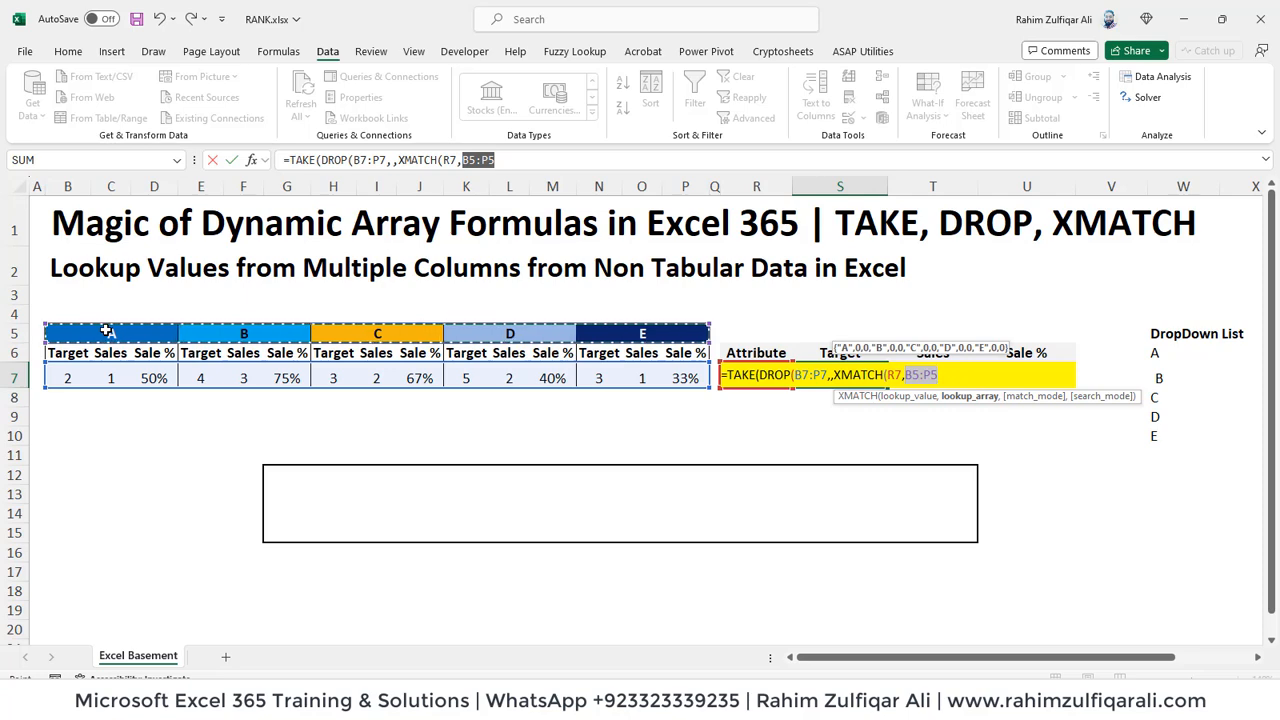
{"action": "type", "text": ")"}
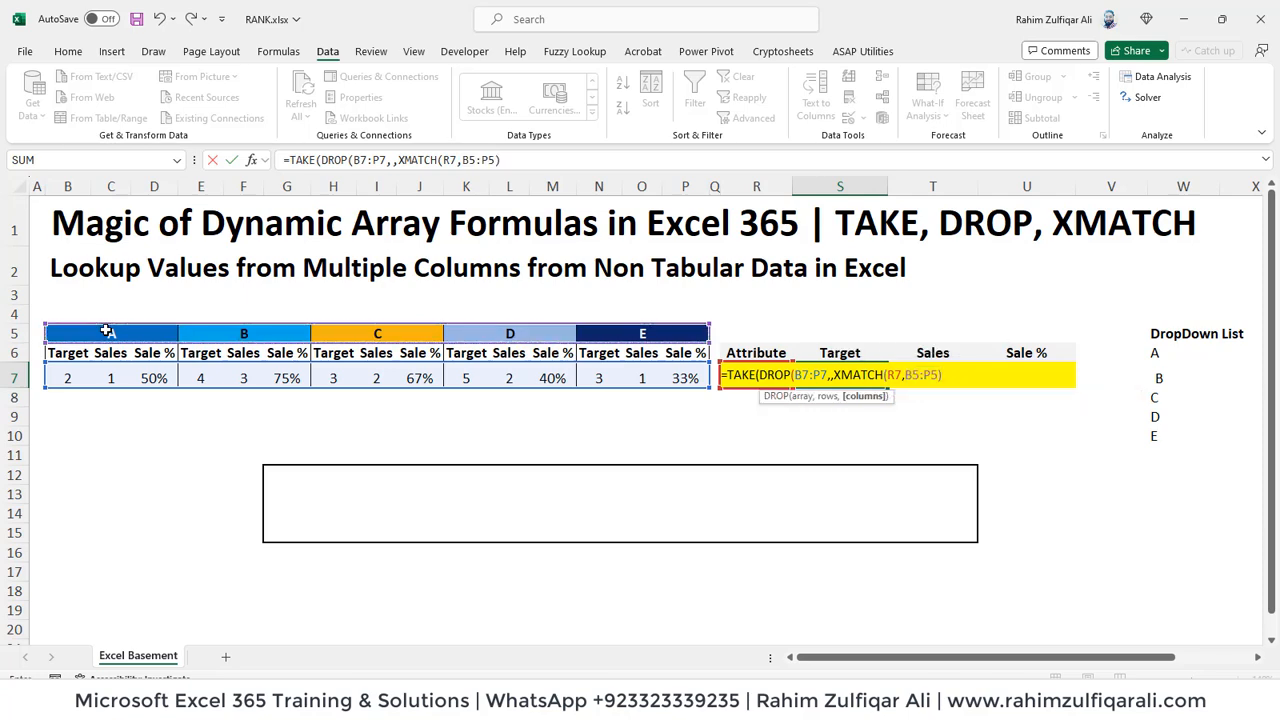
{"action": "type", "text": "-1)"}
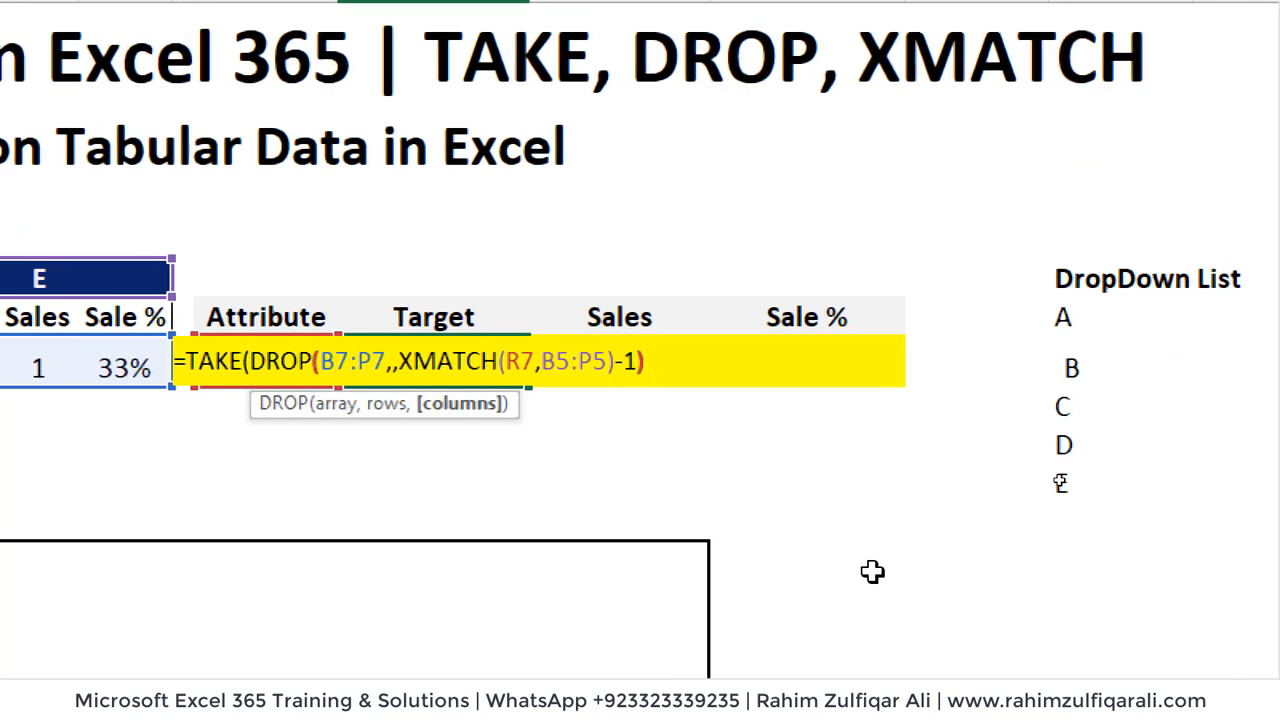
{"action": "type", "text": ","}
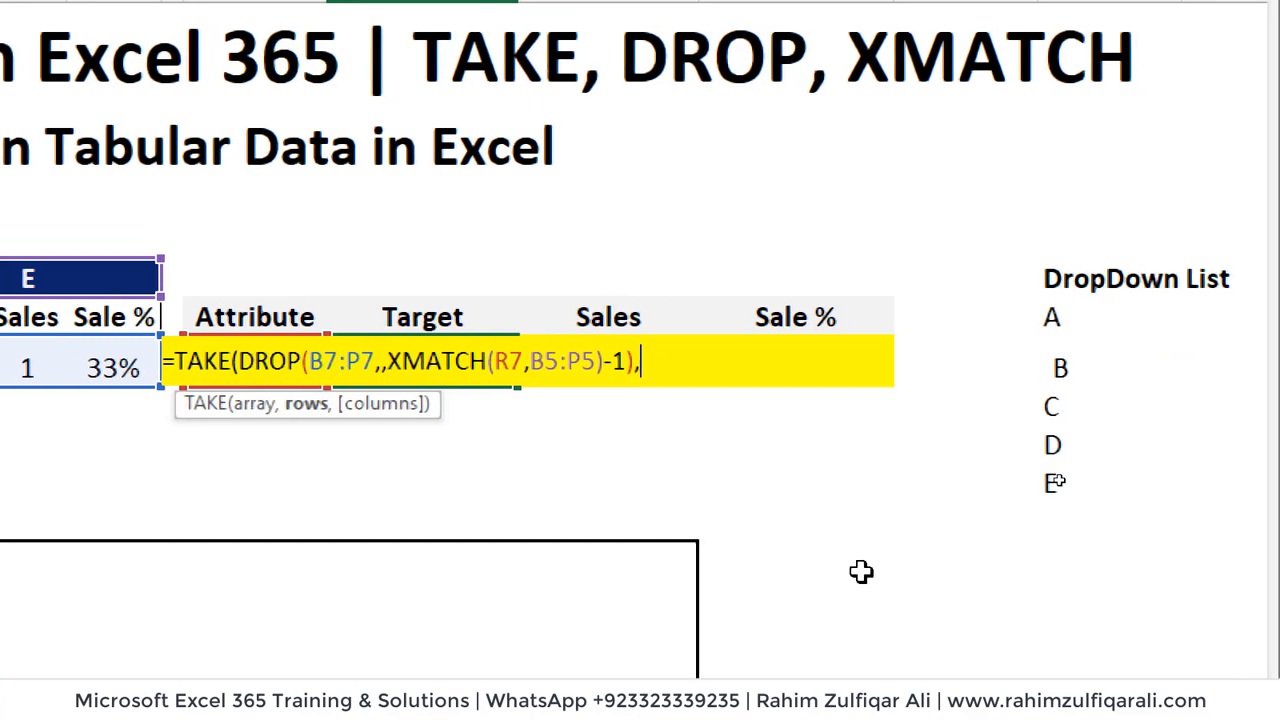
{"action": "type", "text": ","}
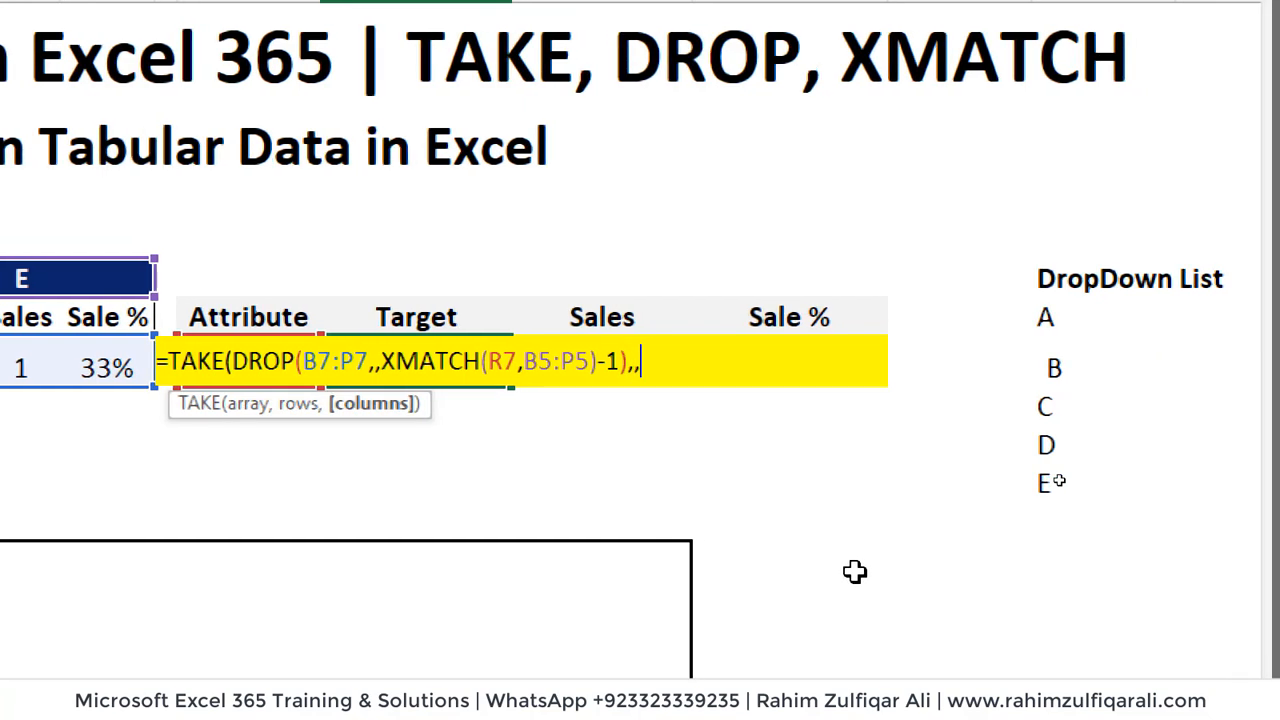